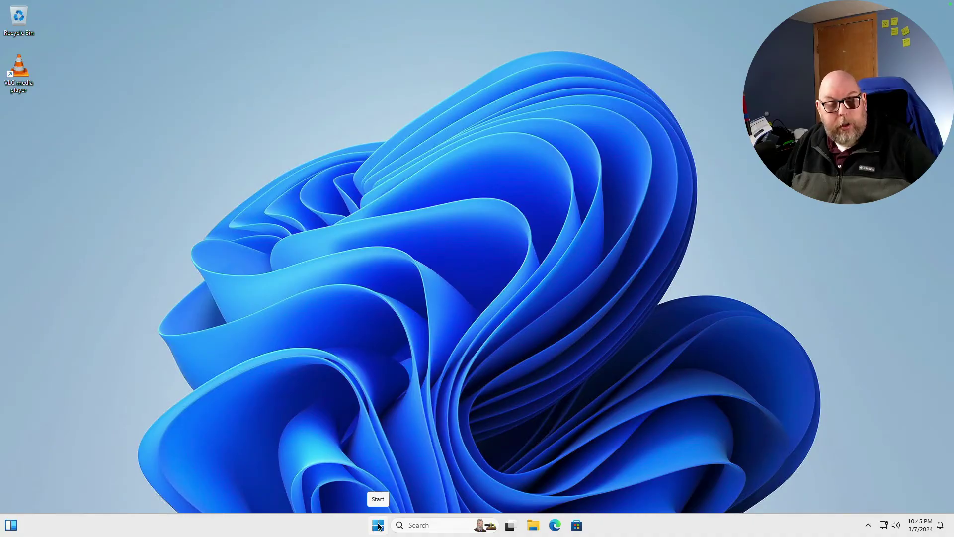
Open the Optional features page under System in Windows Settings.
right_click(379, 526)
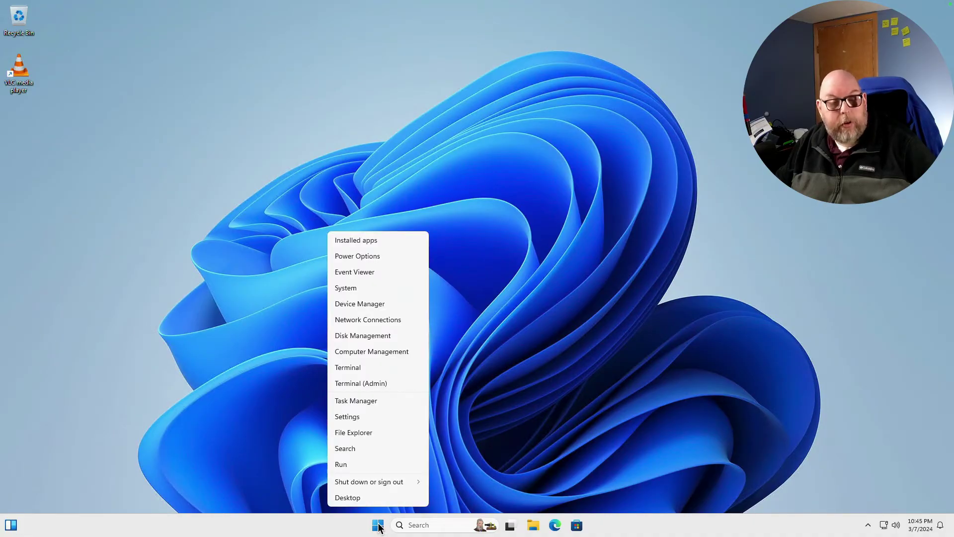
click(357, 419)
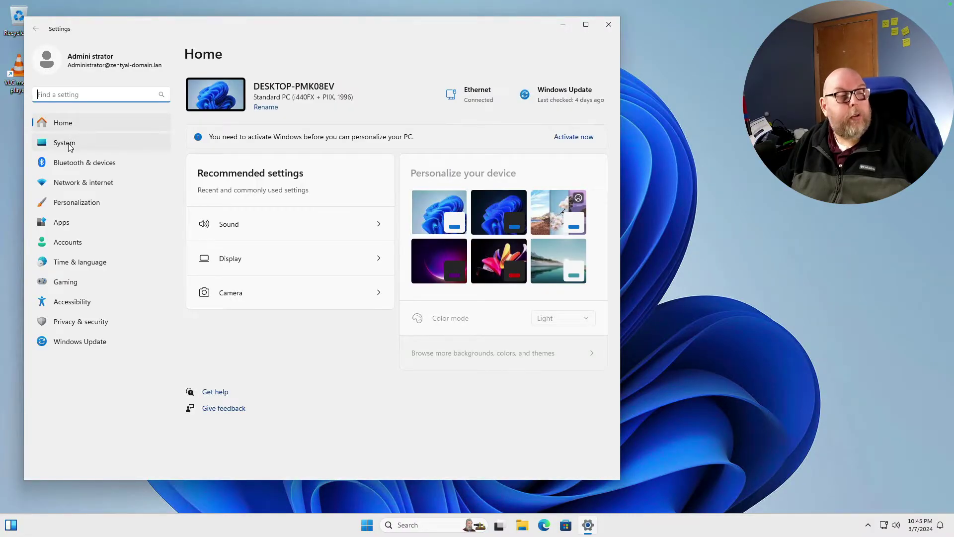
click(70, 147)
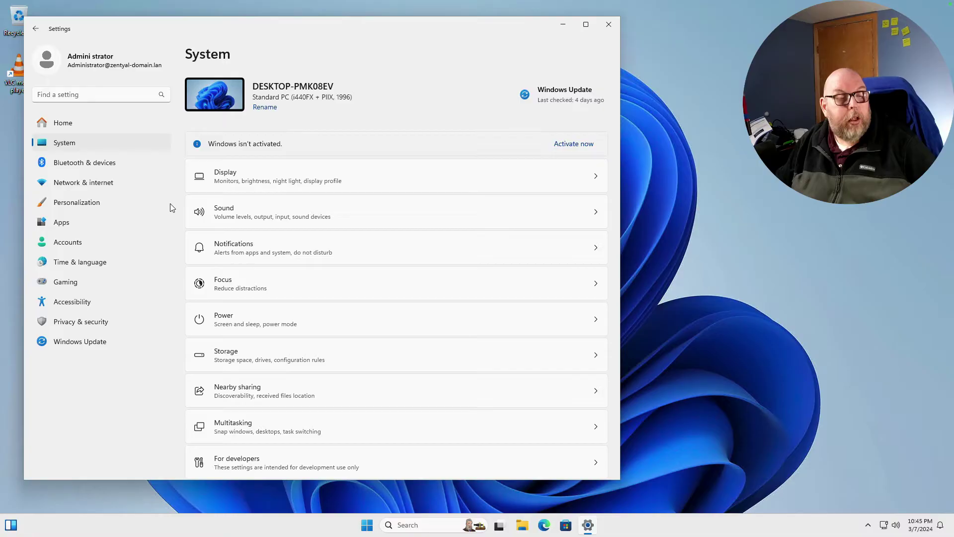
scroll(314, 238, down, 5)
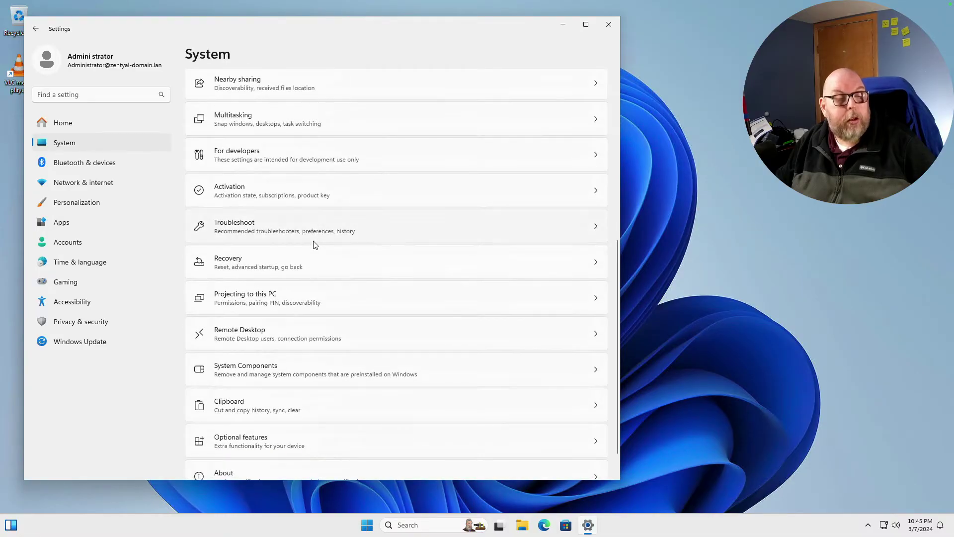
click(278, 444)
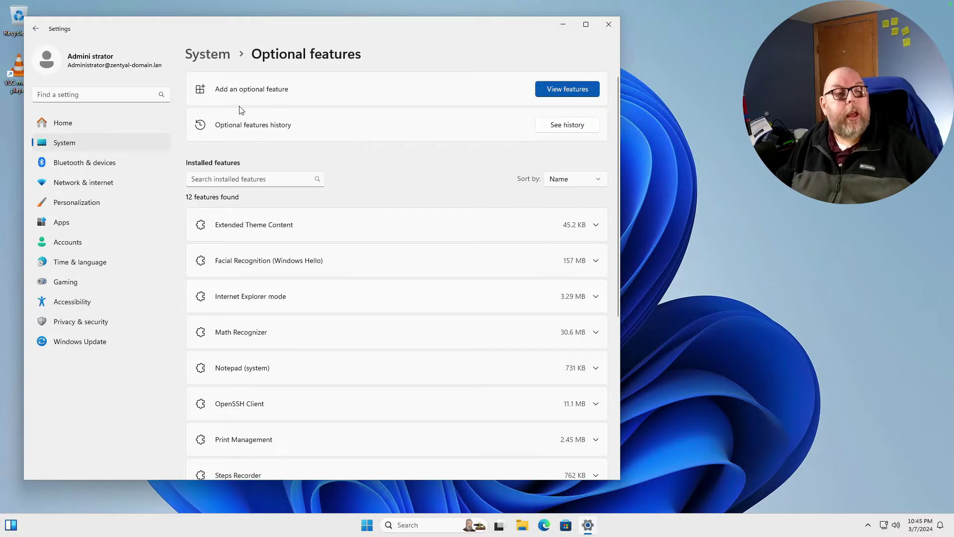
Search for 'Openssh', select OpenSSH Server and install it.
click(577, 91)
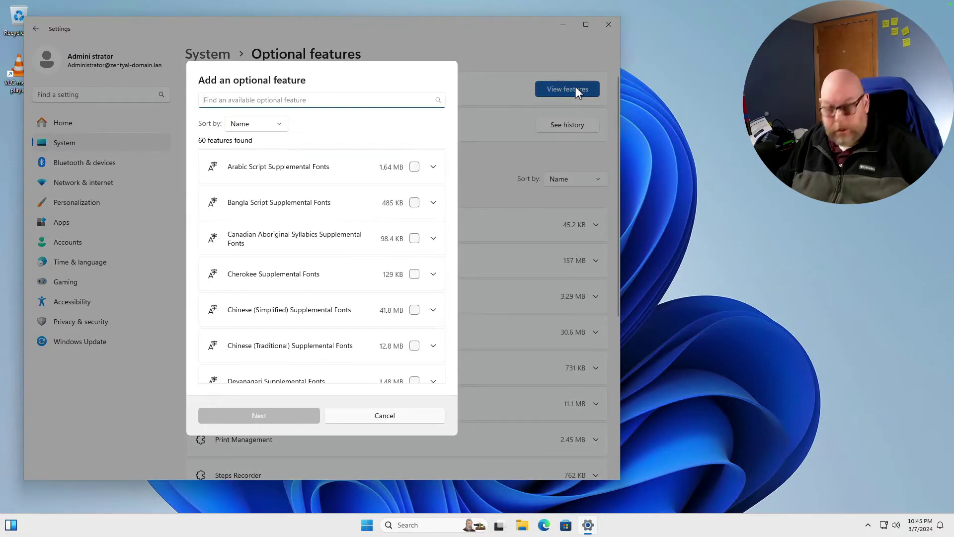
text(Oenssh)
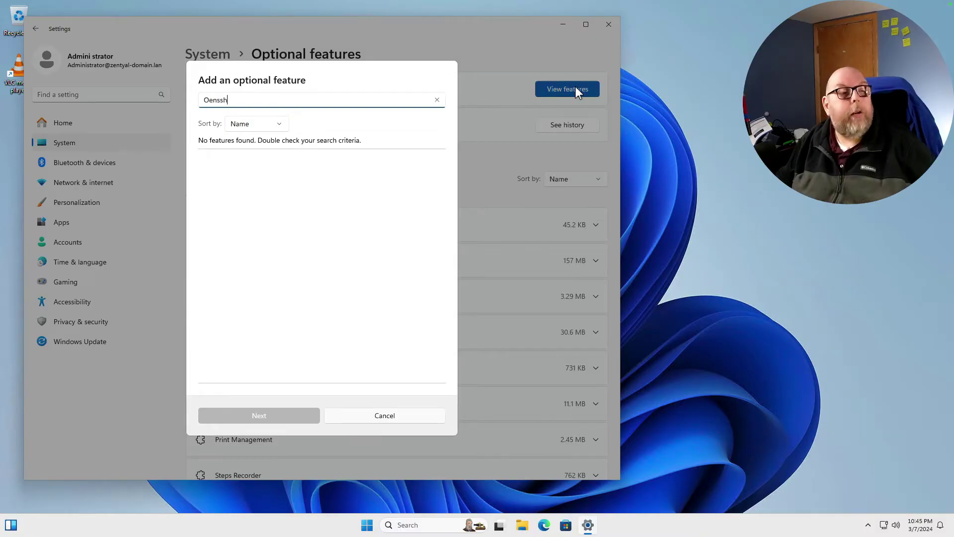
key(Home)
key(Right)
text(p)
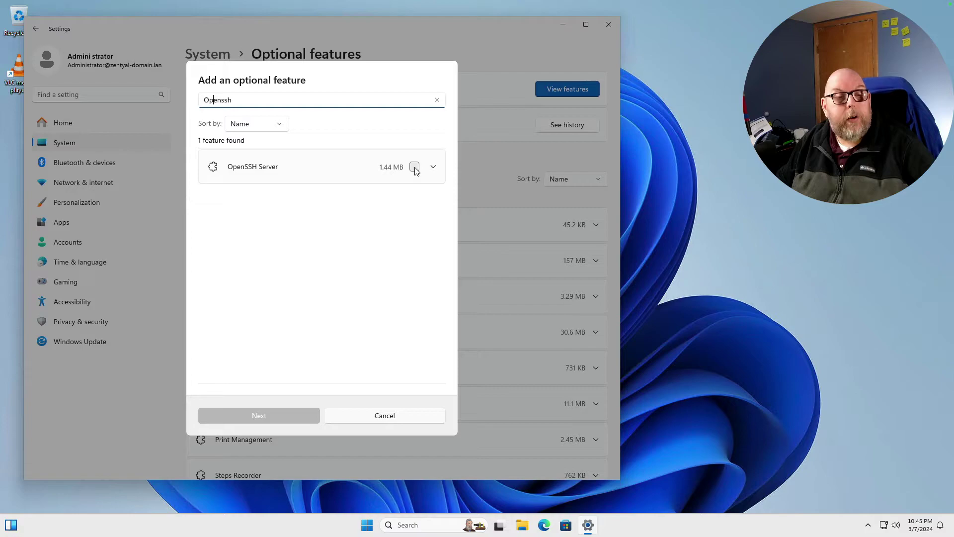
click(415, 168)
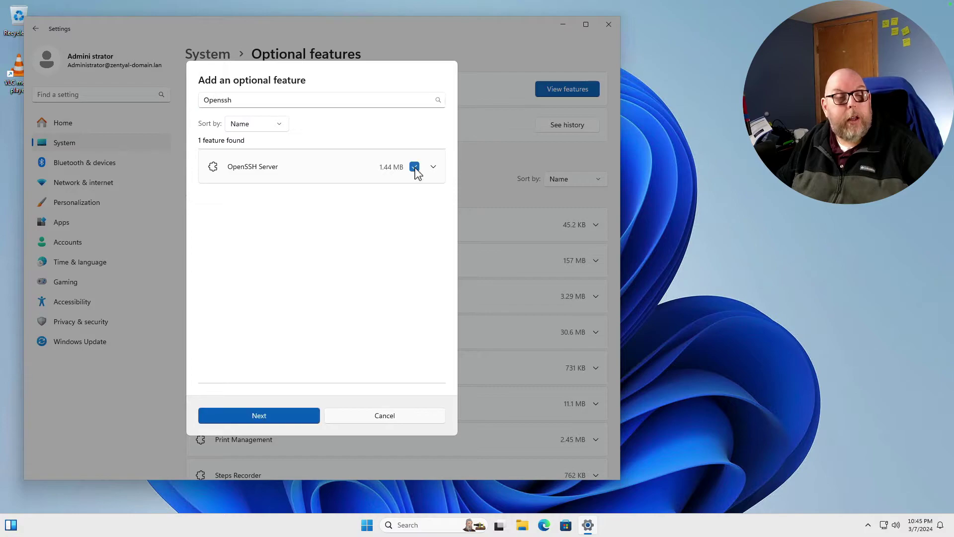
click(292, 416)
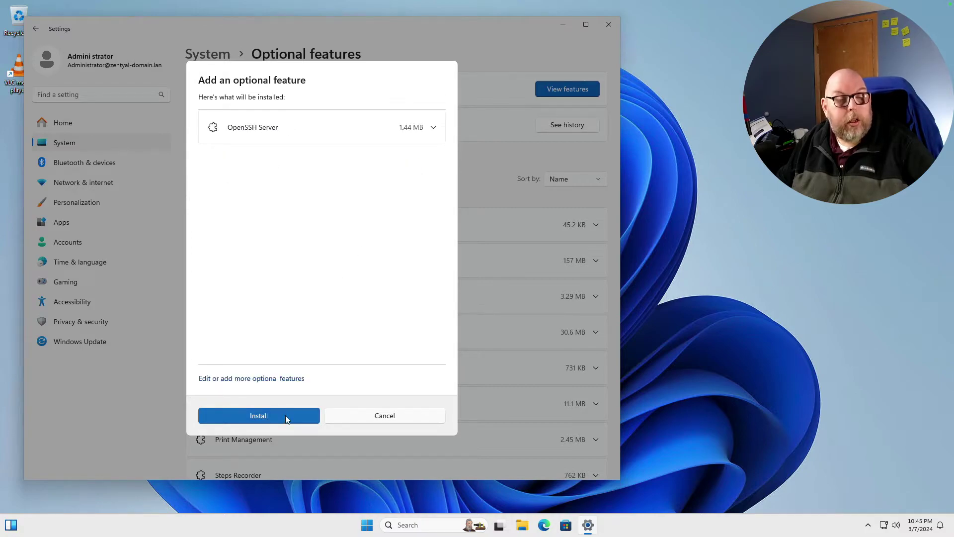
click(285, 417)
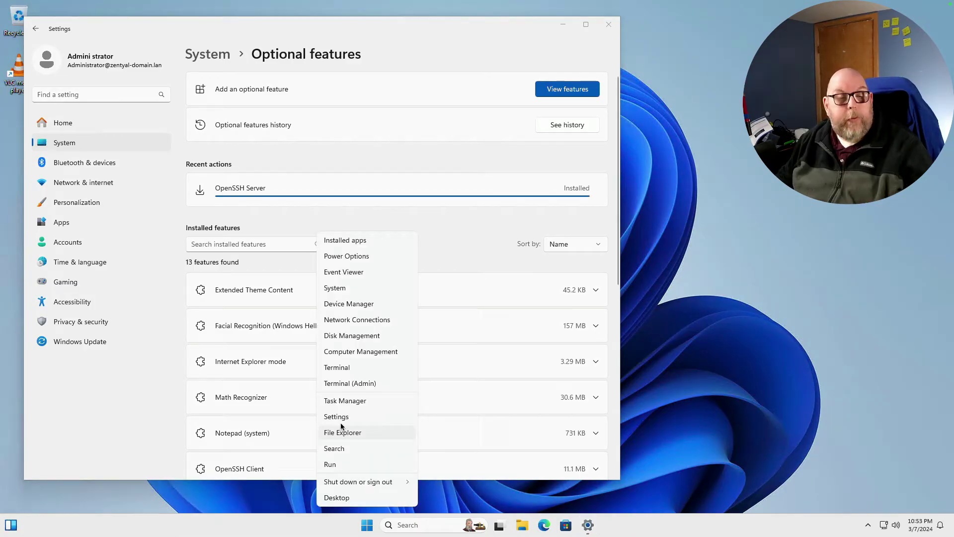
Run services.msc from an admin Terminal and scroll the list to find OpenSSH SSH Server.
click(340, 383)
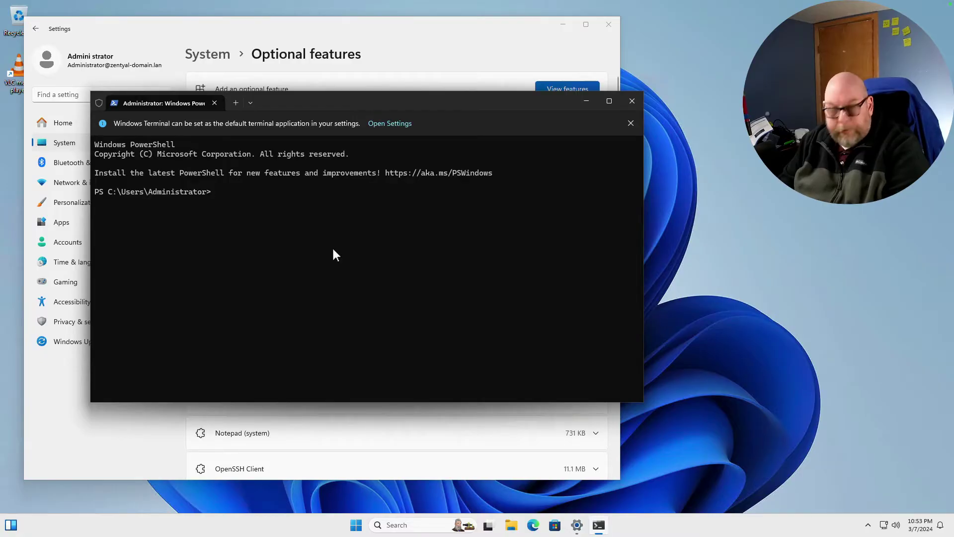
text(services.)
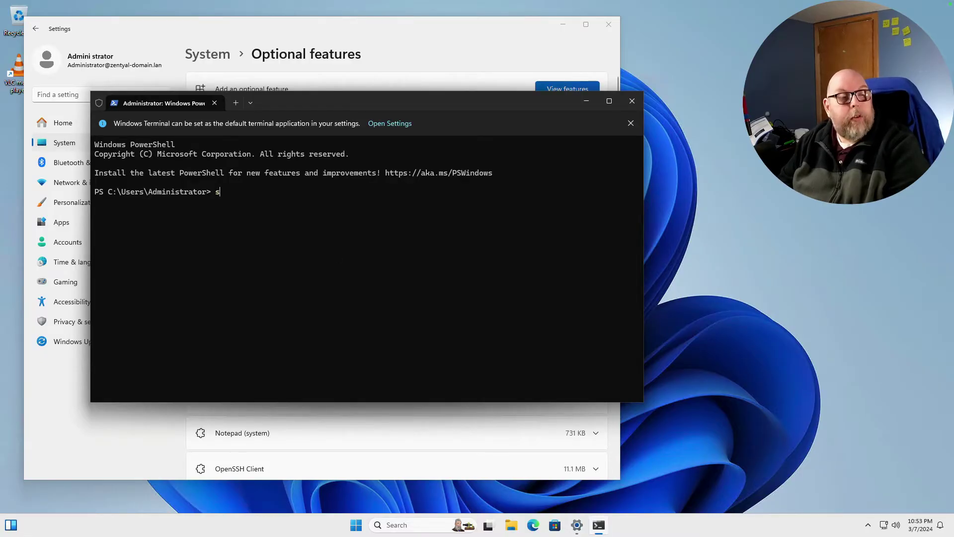
text(msc)
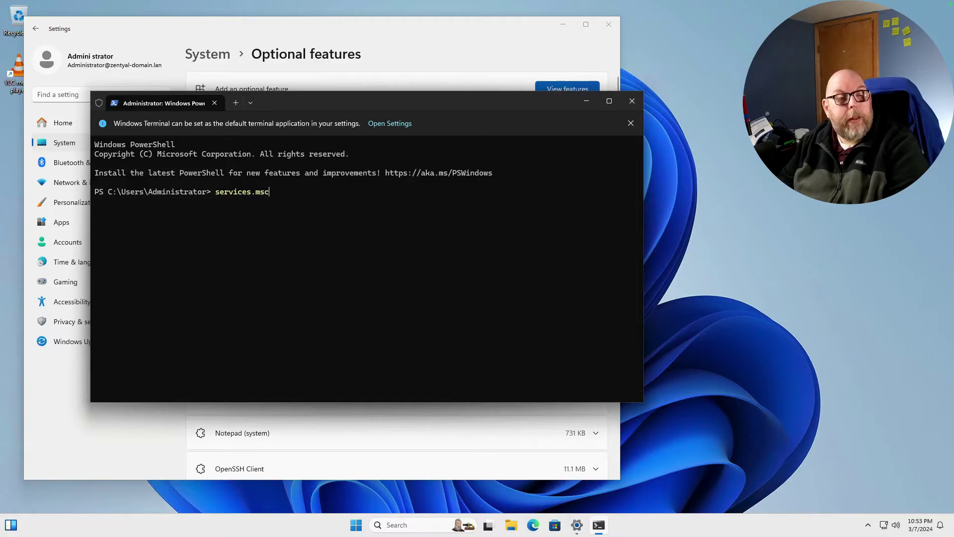
key(Return)
scroll(246, 328, down, 20)
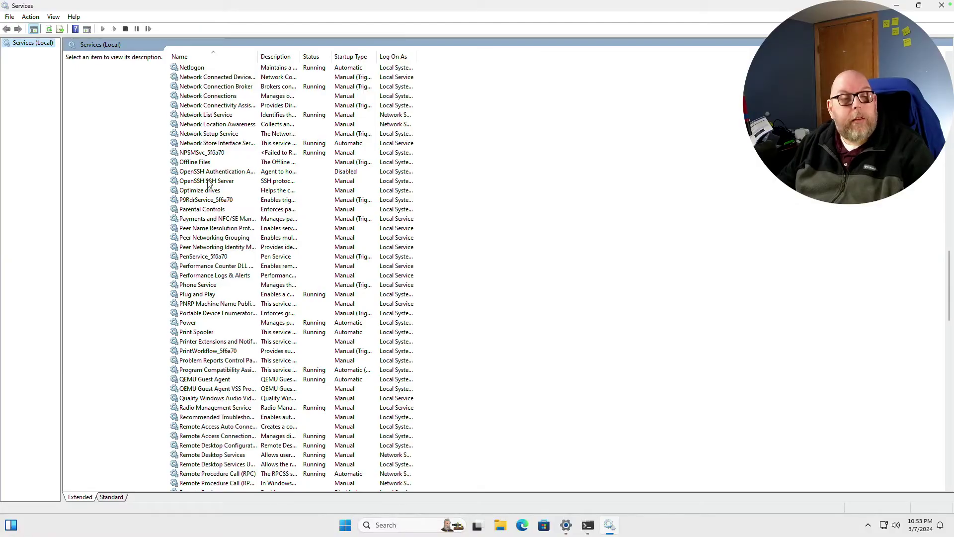
Set OpenSSH SSH Server's startup type to Automatic, start the service, and apply the change.
double_click(209, 182)
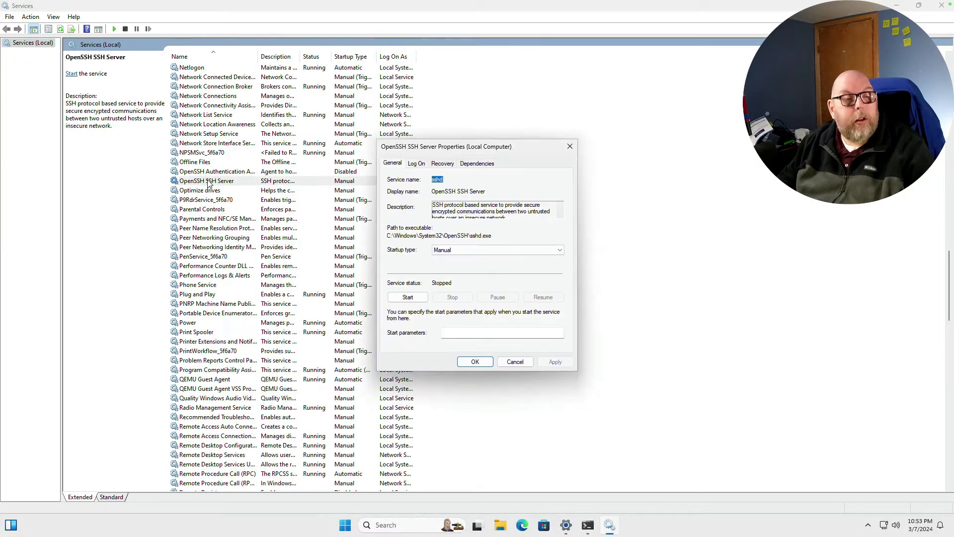
click(472, 251)
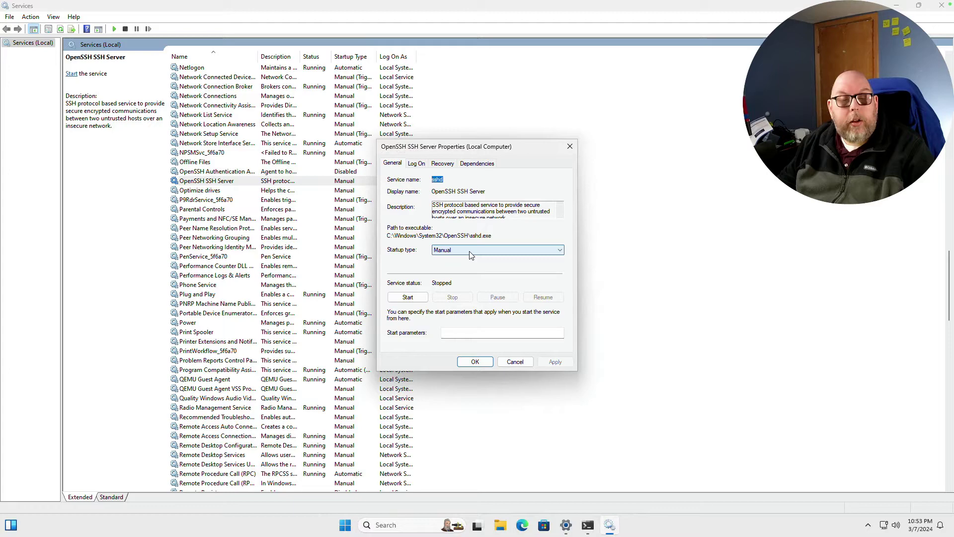
click(468, 267)
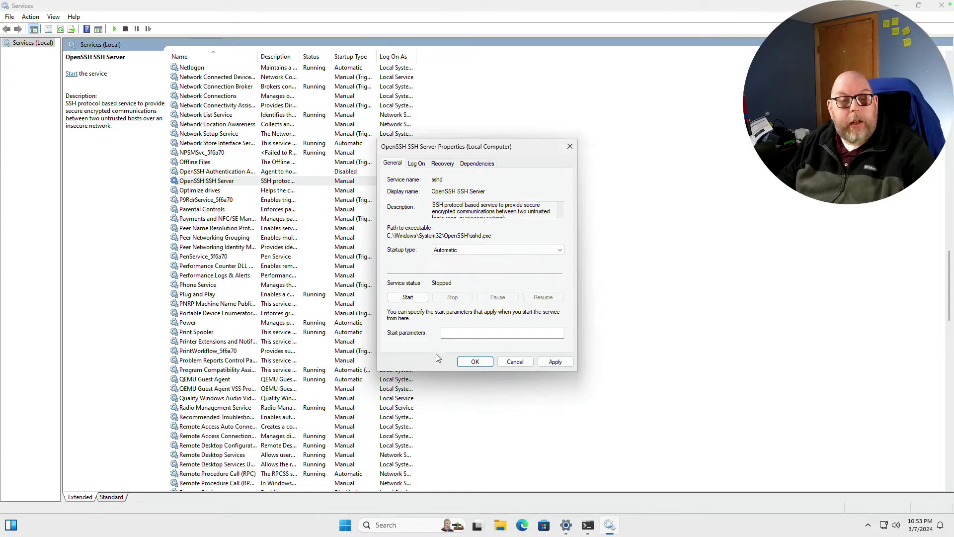
click(405, 298)
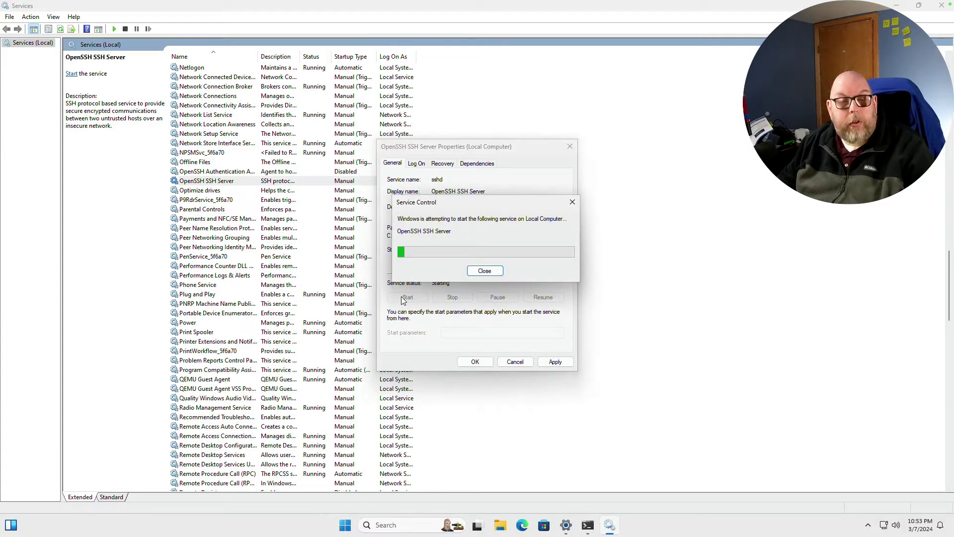
click(553, 362)
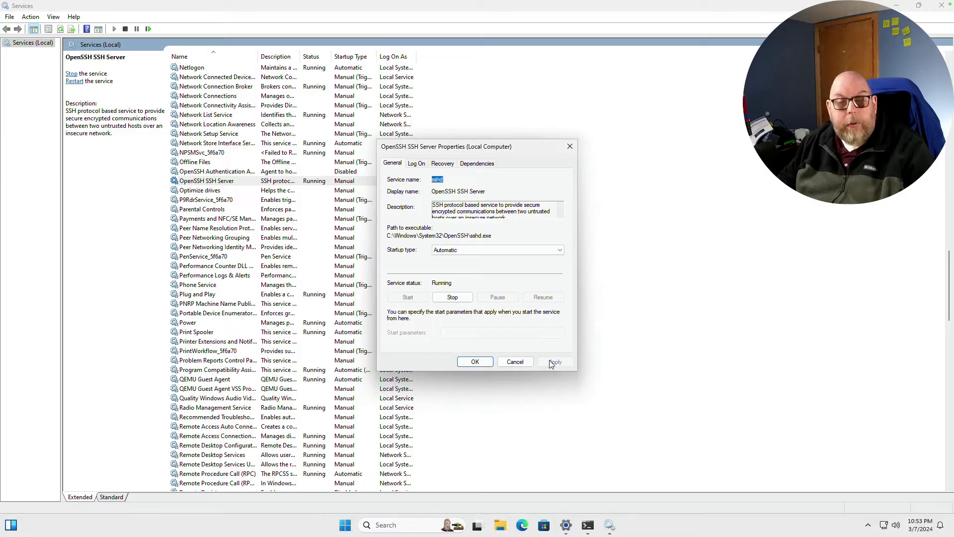
click(474, 362)
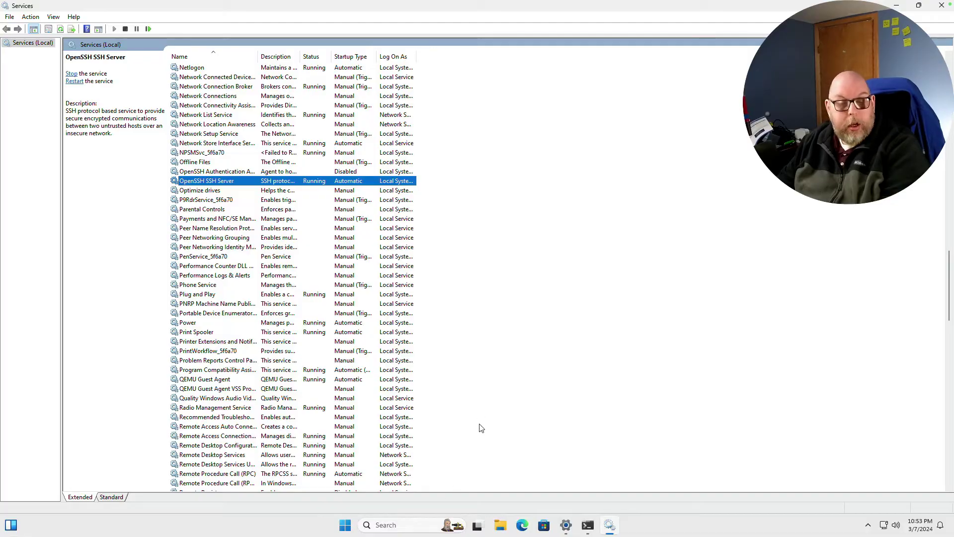
Run ipconfig in the Terminal to reveal the IPv4 address 172.16.74.243.
click(587, 529)
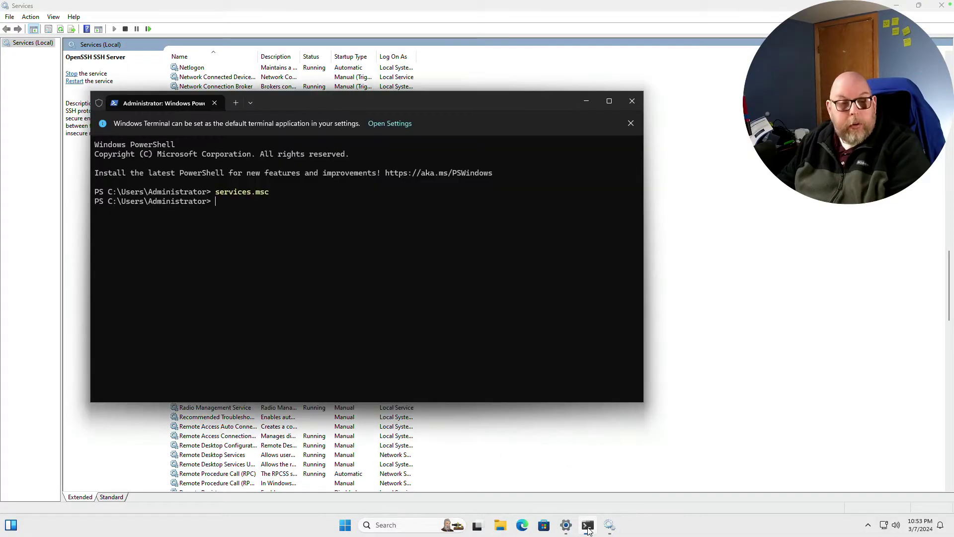
text(ip)
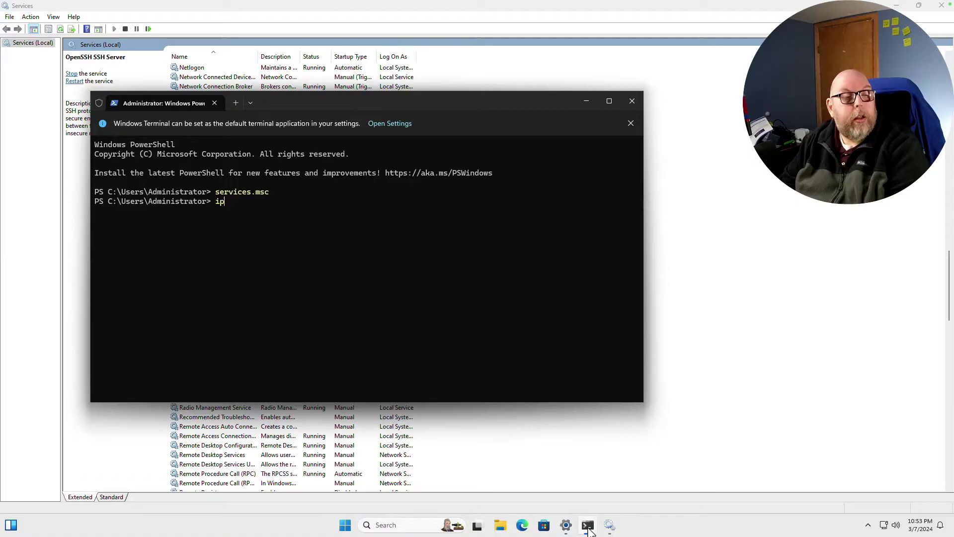
text(config)
key(Return)
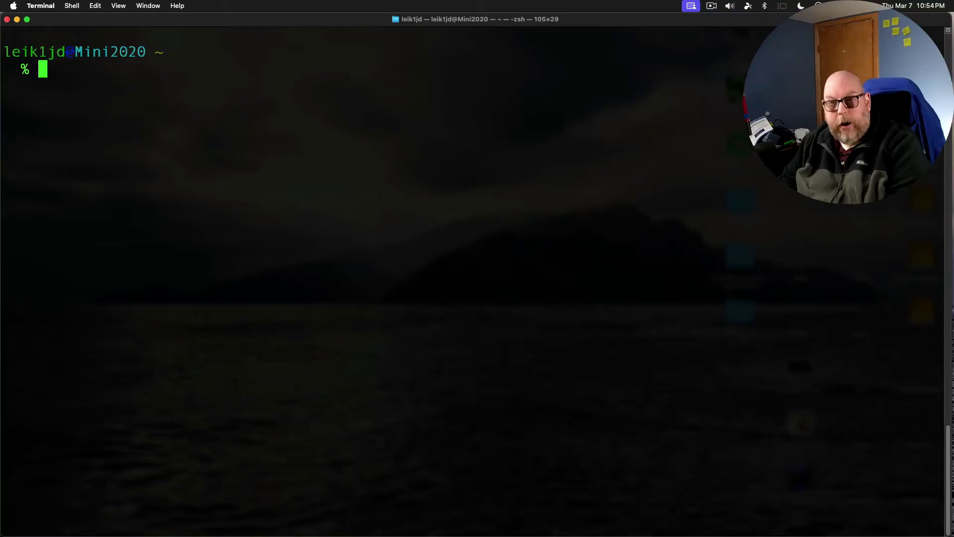
text(ssh)
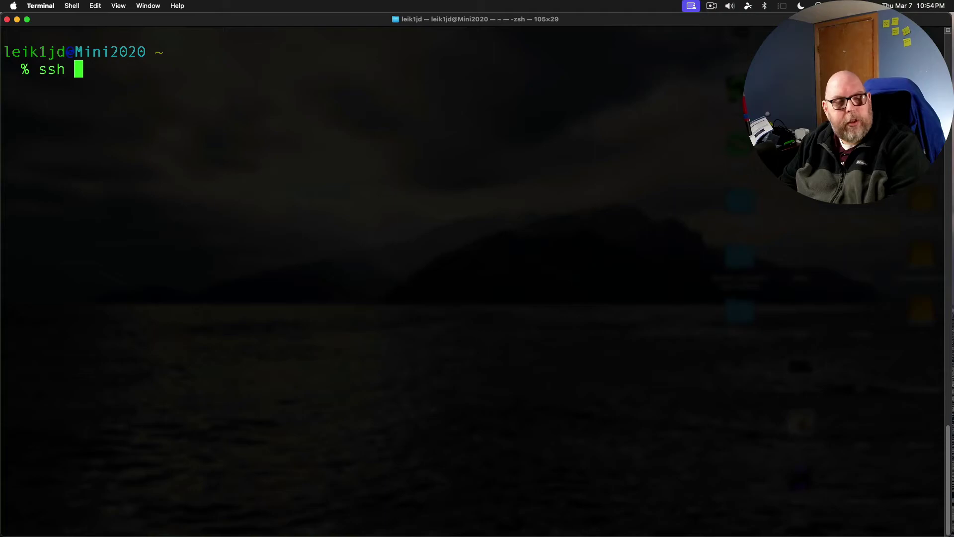
text( Administr)
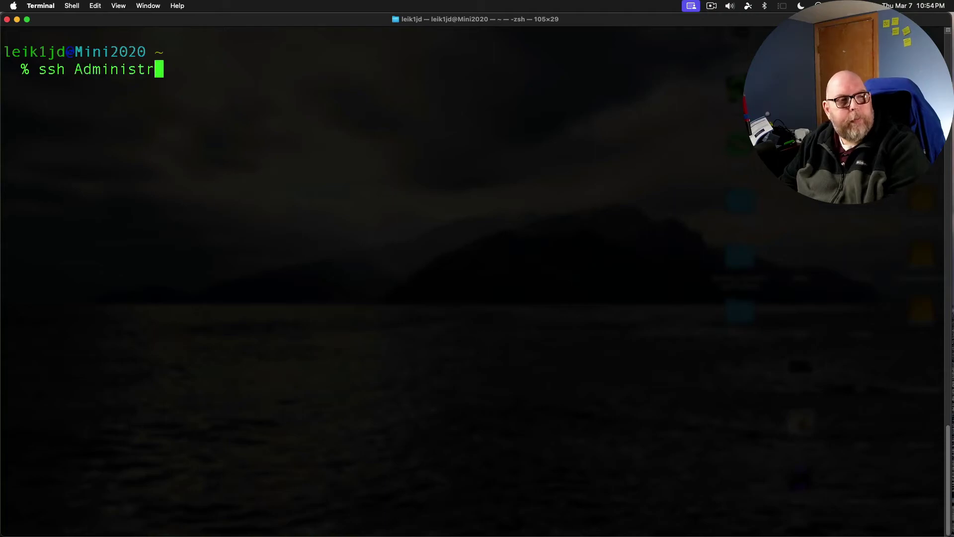
text(ator@)
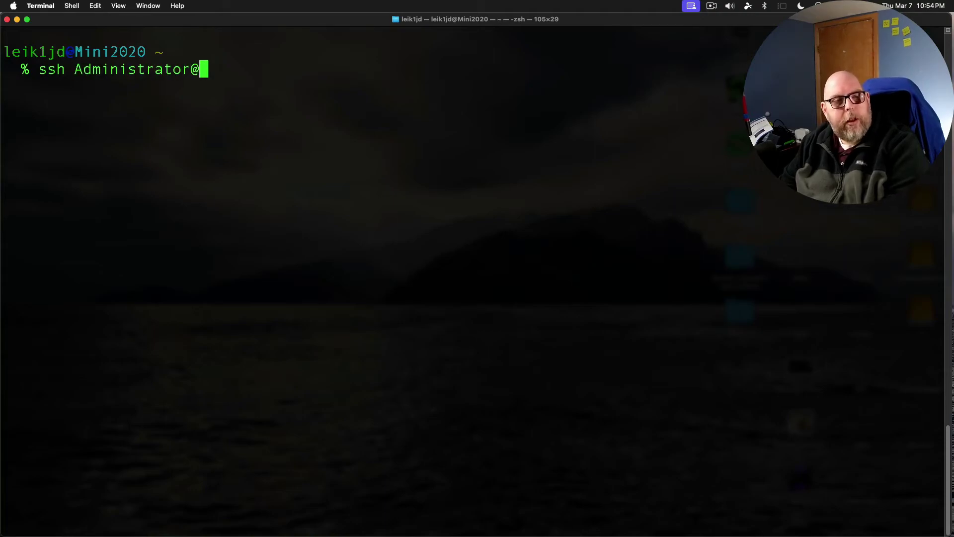
text(172.)
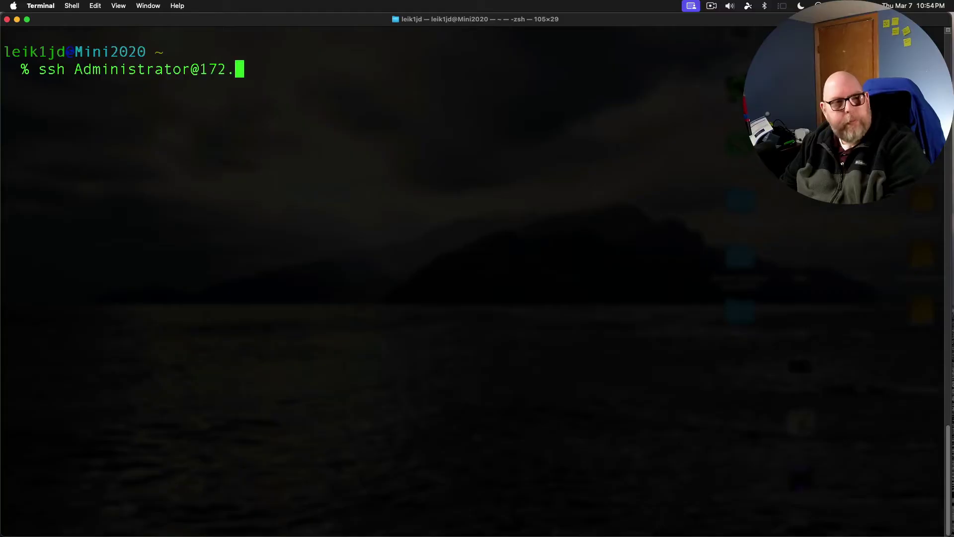
text(16.74.243)
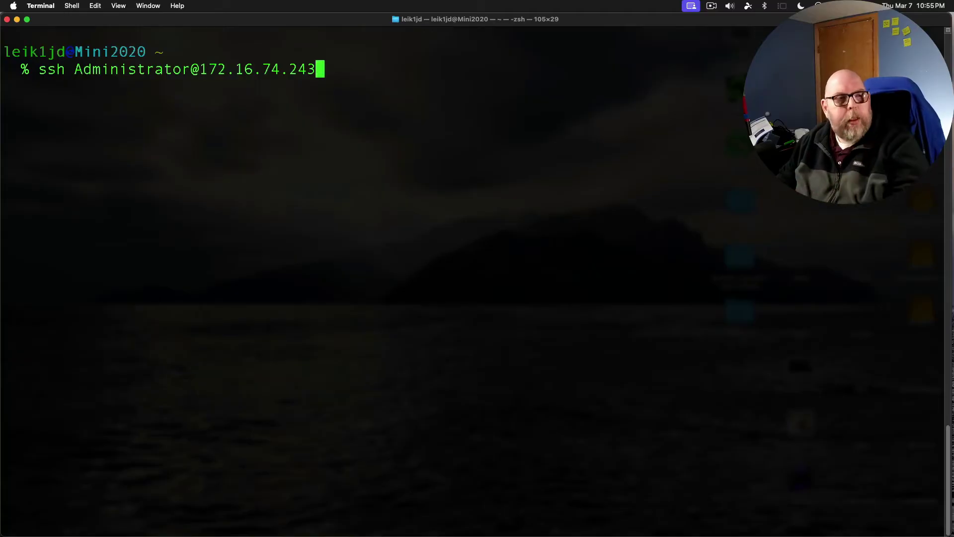
Run the ssh command and answer 'yes' to trust the host's ED25519 key.
key(Return)
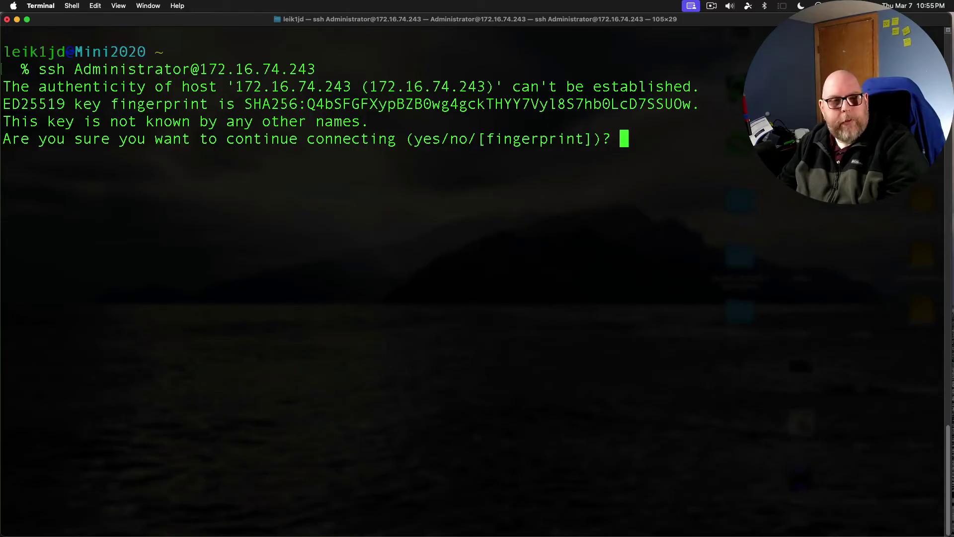
text(yes)
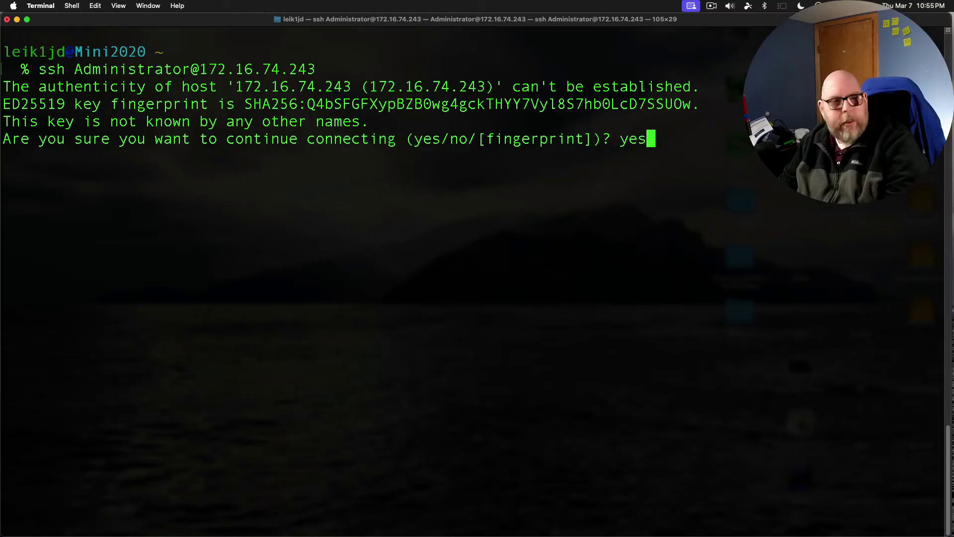
key(Return)
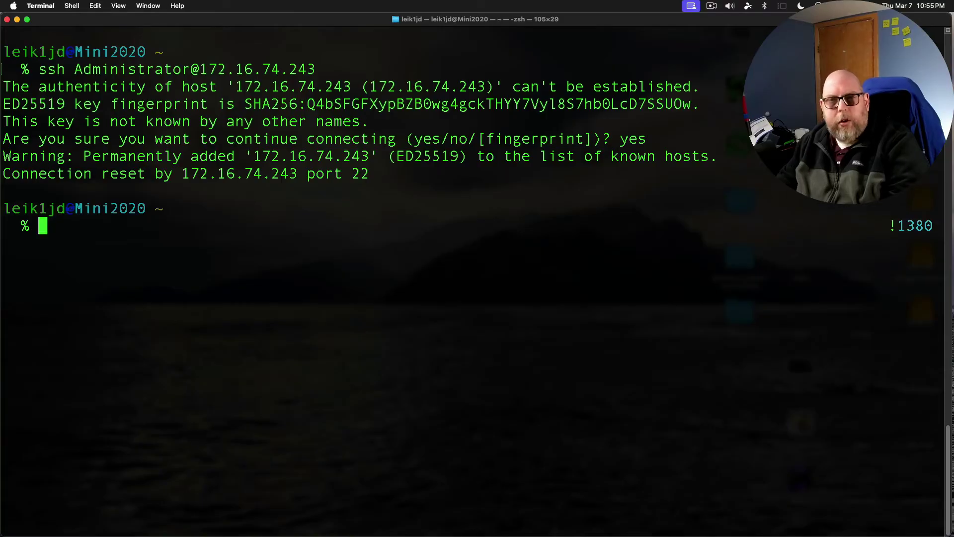
Reopen the Remote Desktop session to 172.16.74.124 past the certificate warning, then minimize Firefox.
key(ctrl+Right)
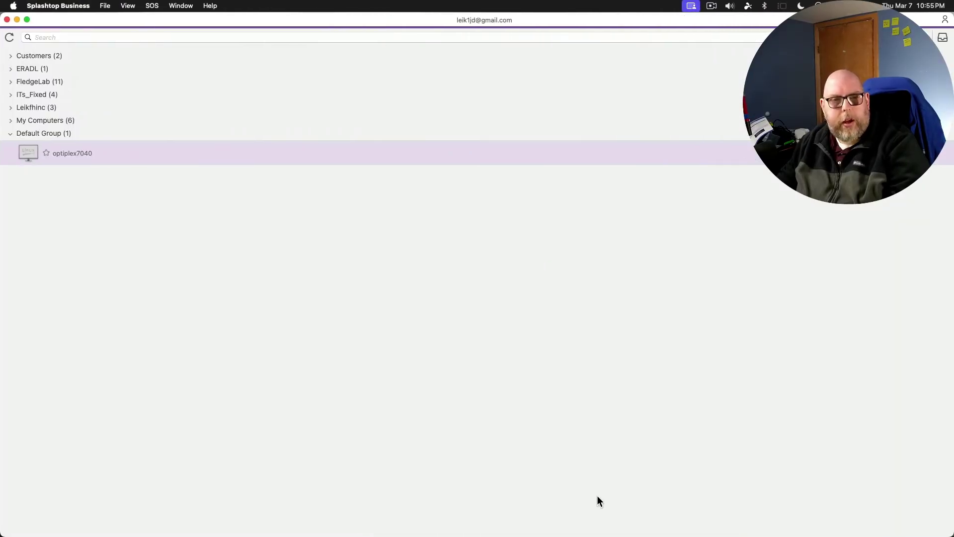
key(ctrl+Right)
key(ctrl+Right)
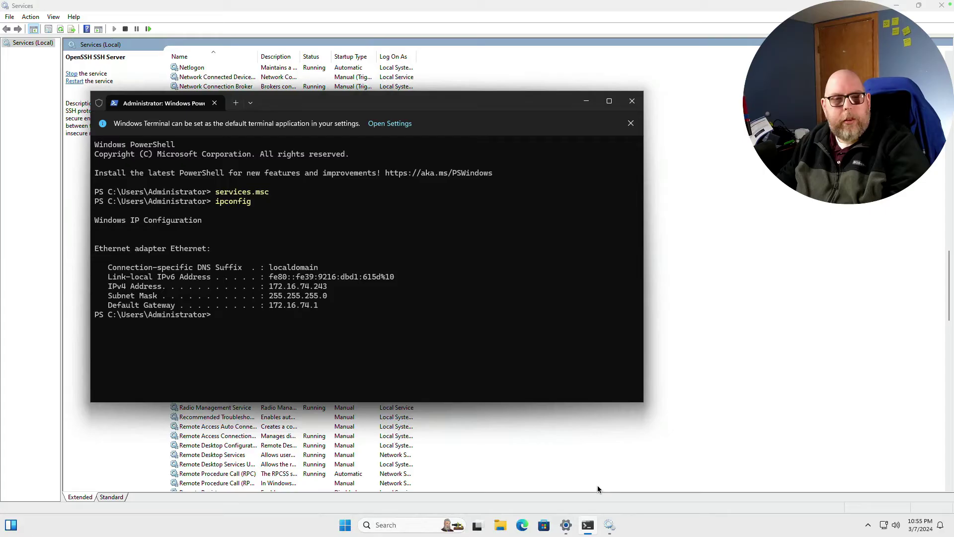
click(631, 101)
click(6, 19)
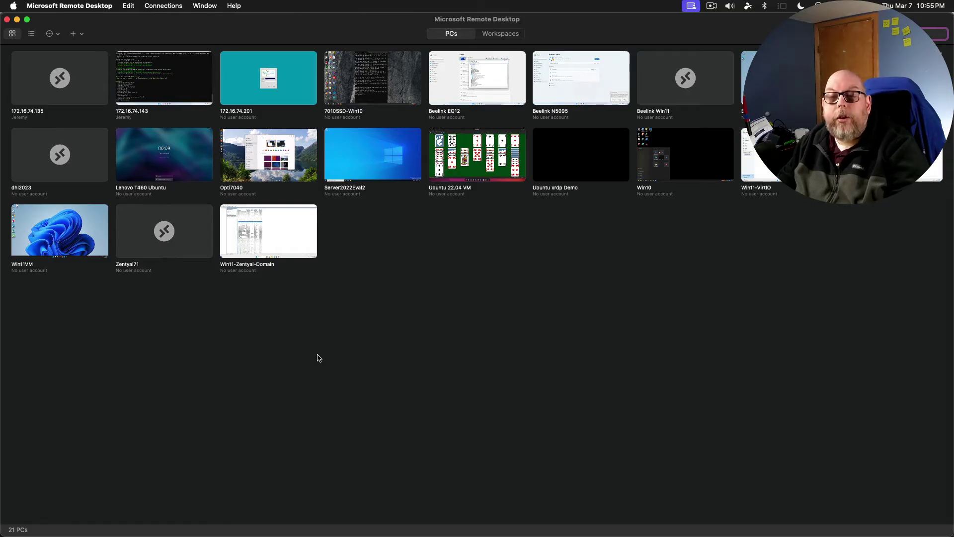
key(Escape)
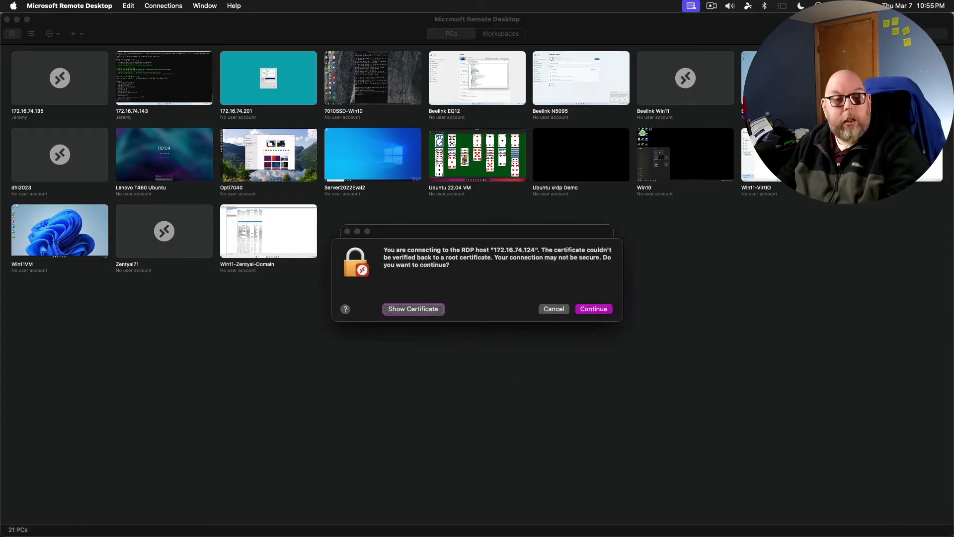
key(Tab)
key(Tab)
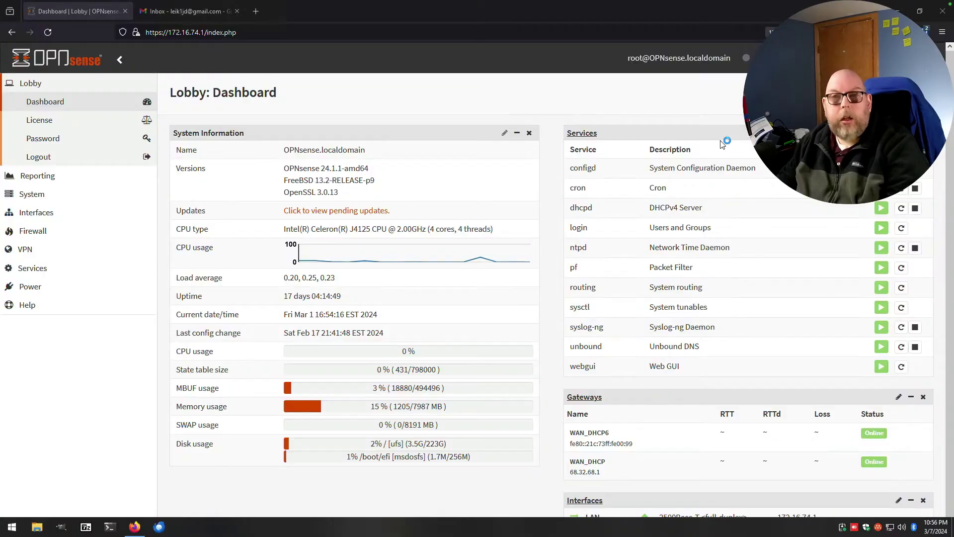
click(902, 10)
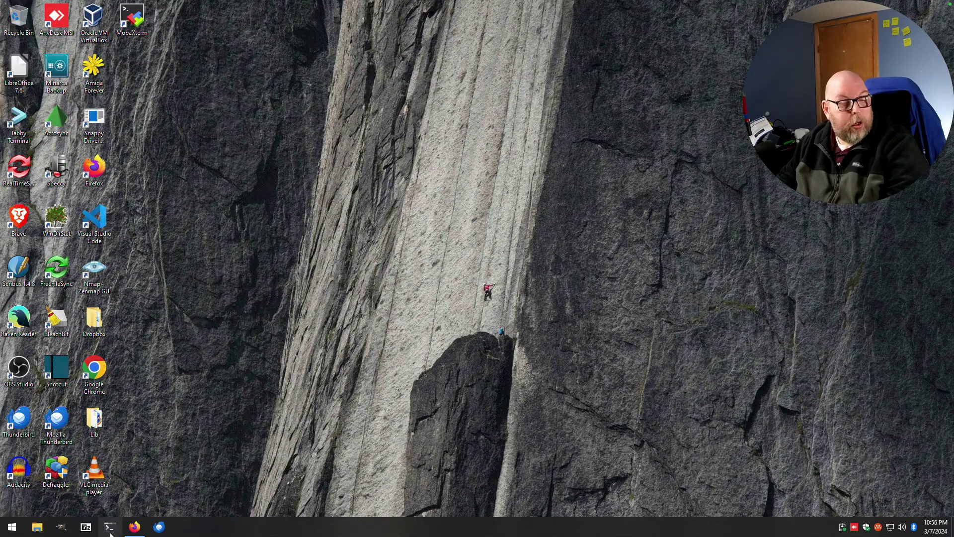
From an admin PowerShell, open services.msc and confirm OpenSSH SSH Server is running.
right_click(12, 524)
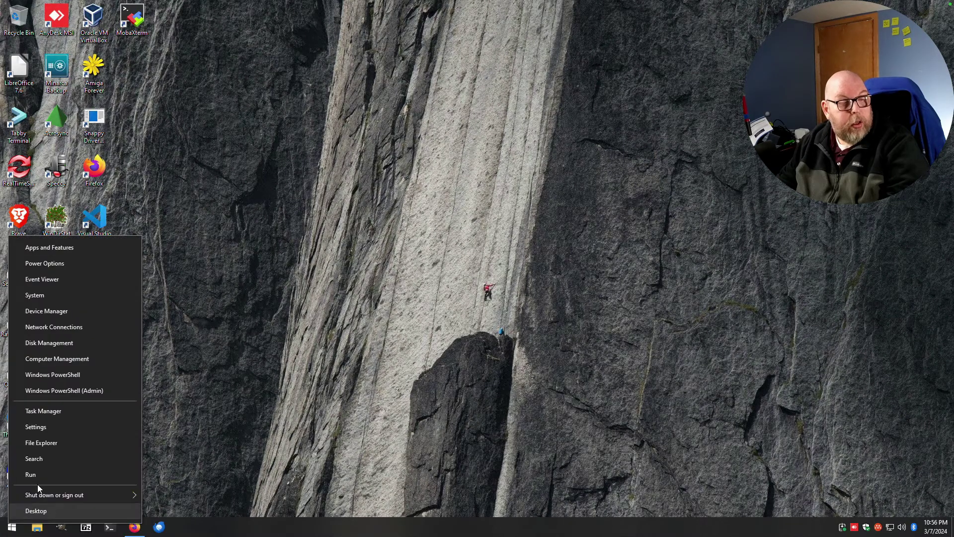
click(85, 390)
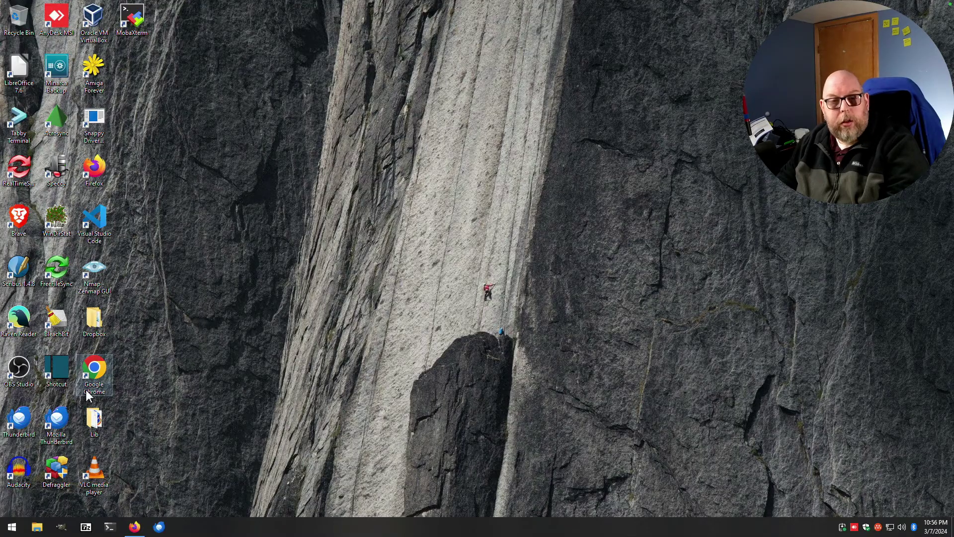
key(Left)
key(Return)
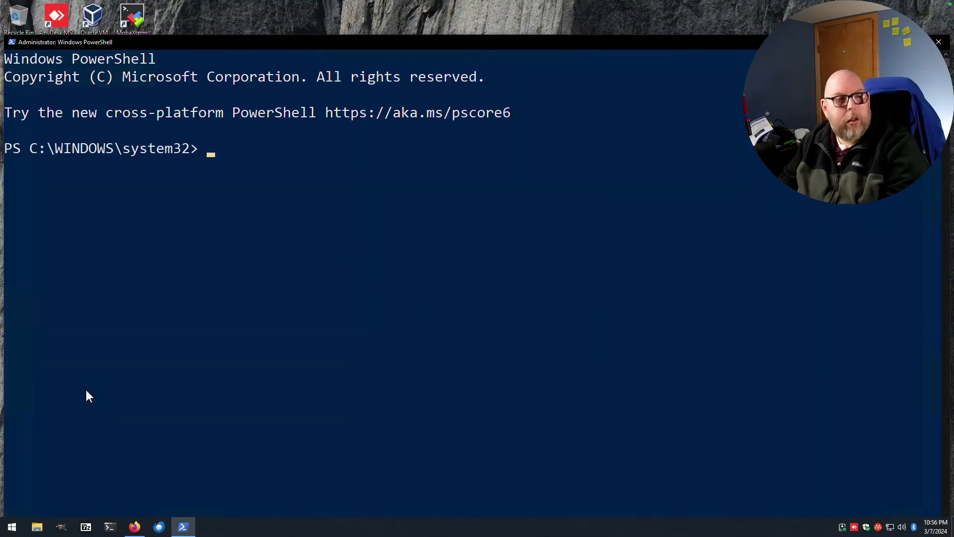
text(services.msc)
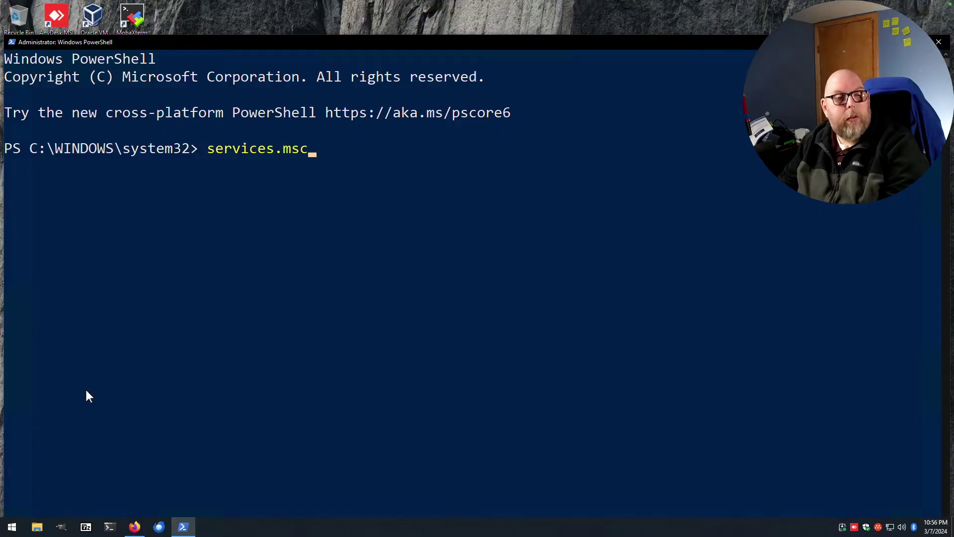
key(Return)
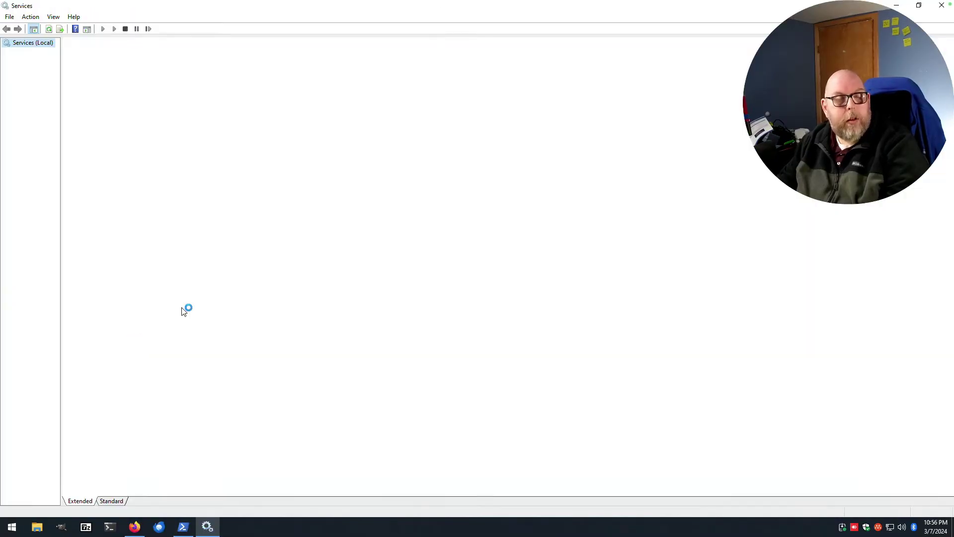
scroll(220, 337, down, 6)
scroll(220, 337, down, 5)
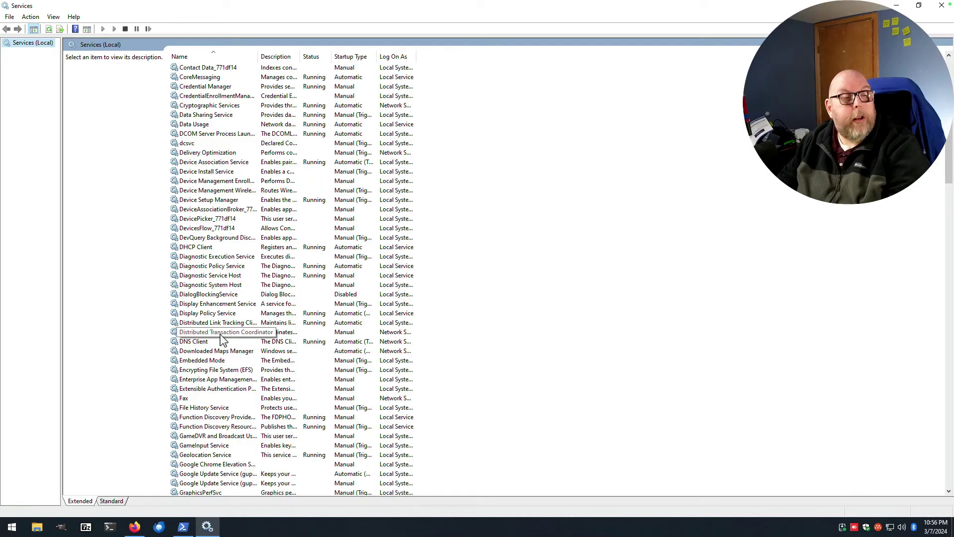
scroll(189, 282, down, 20)
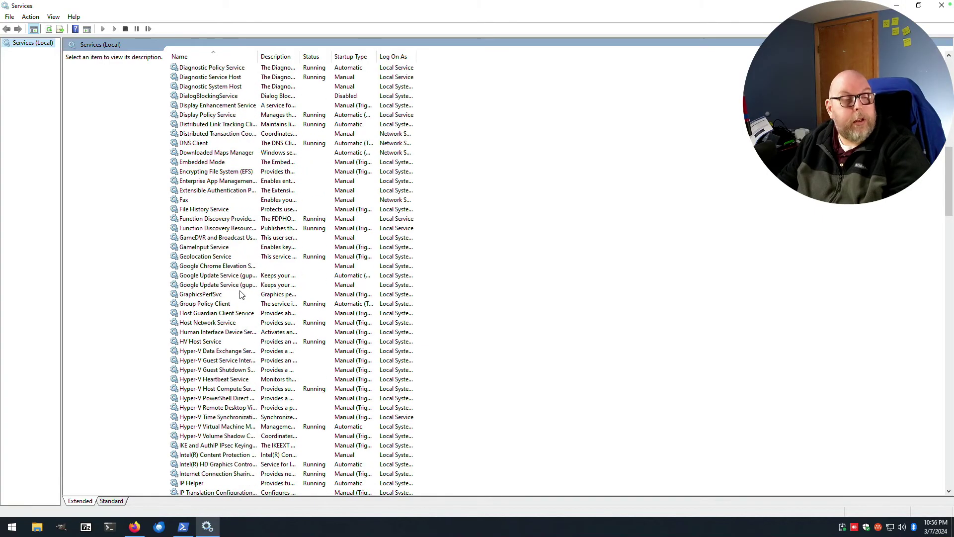
click(198, 276)
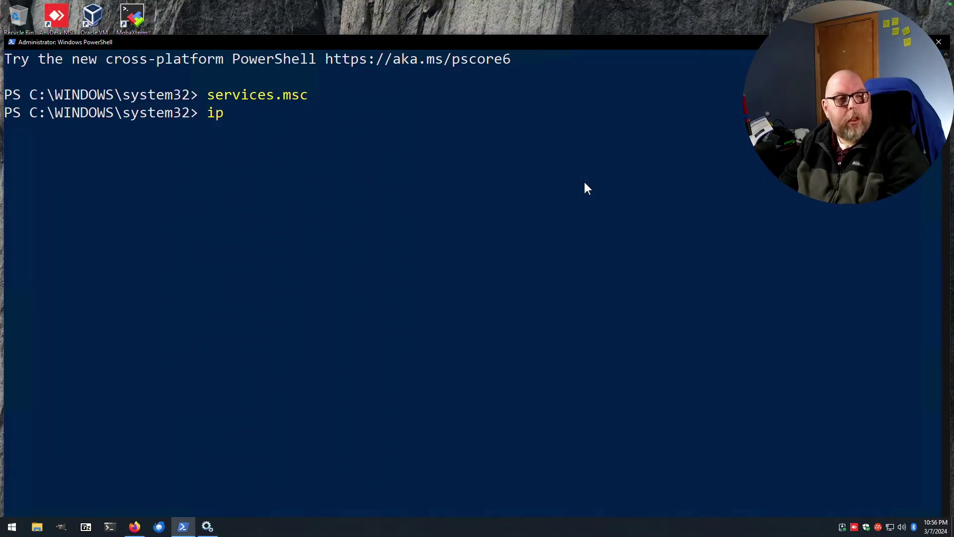
Run ipconfig to confirm this PC's IPv4 address is 172.16.74.124.
text(config)
key(Return)
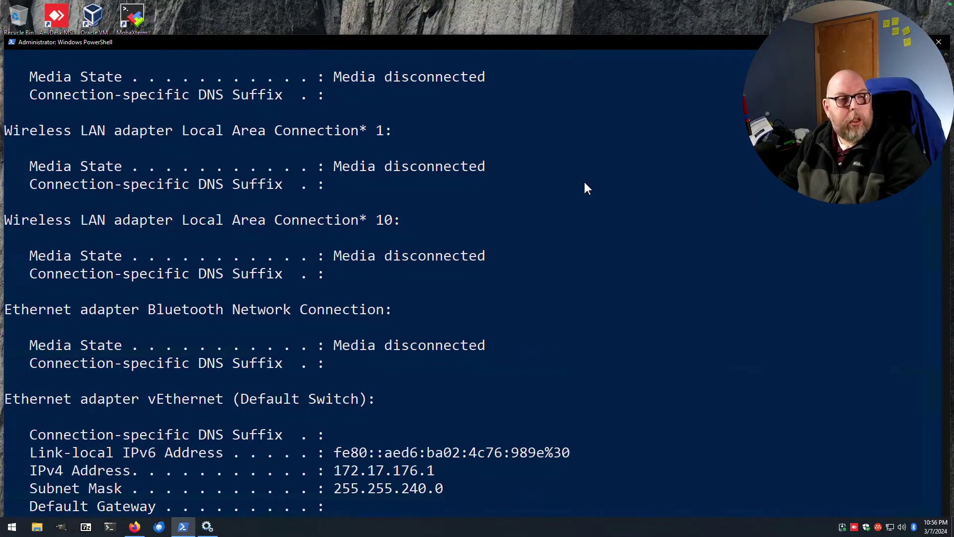
scroll(584, 220, up, 8)
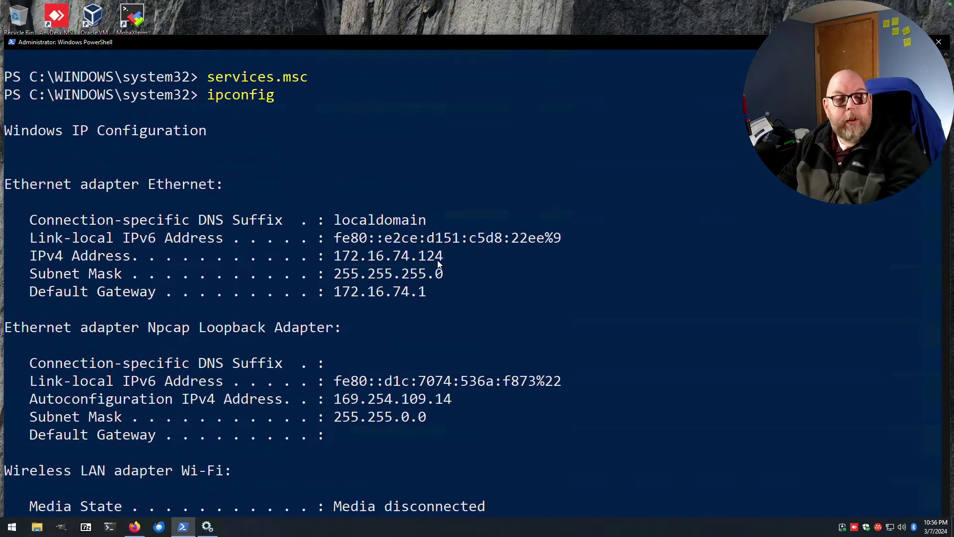
key(ctrl+Left)
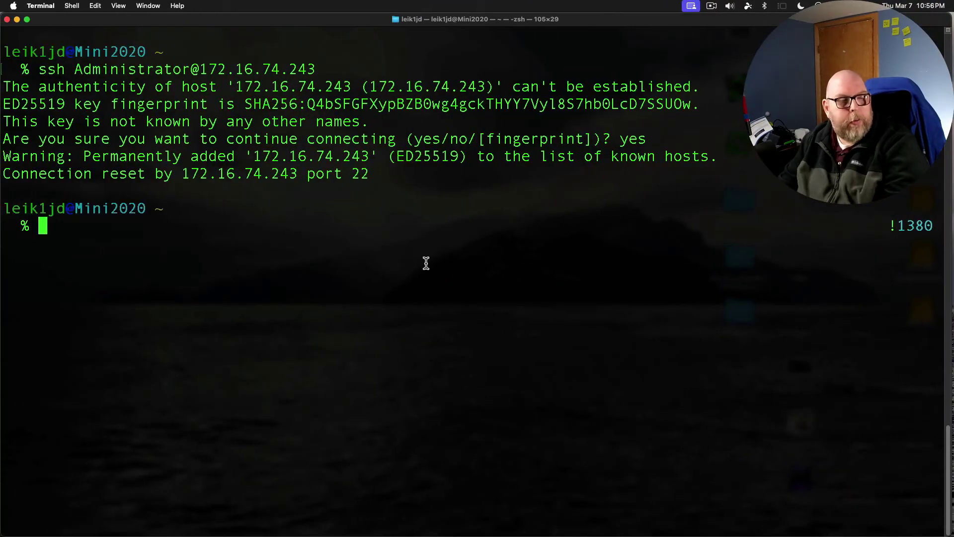
SSH into 172.16.74.124 with the account password and start PowerShell.
key(Up)
key(Up)
key(Return)
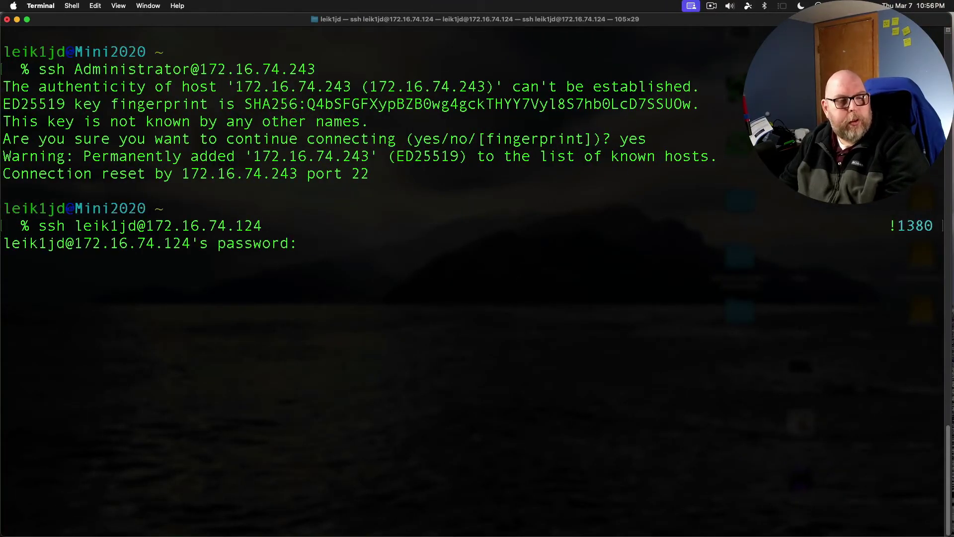
key(Return)
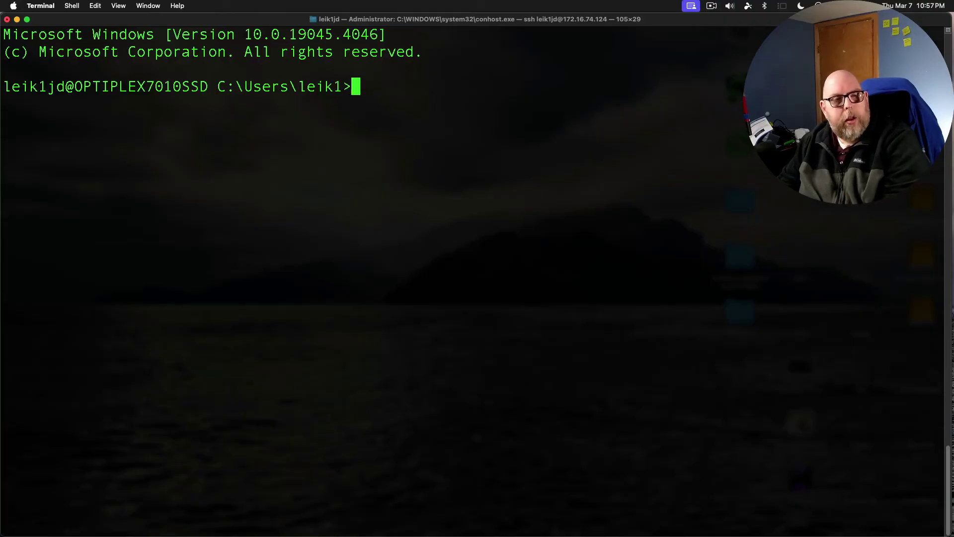
text(powershell)
key(Return)
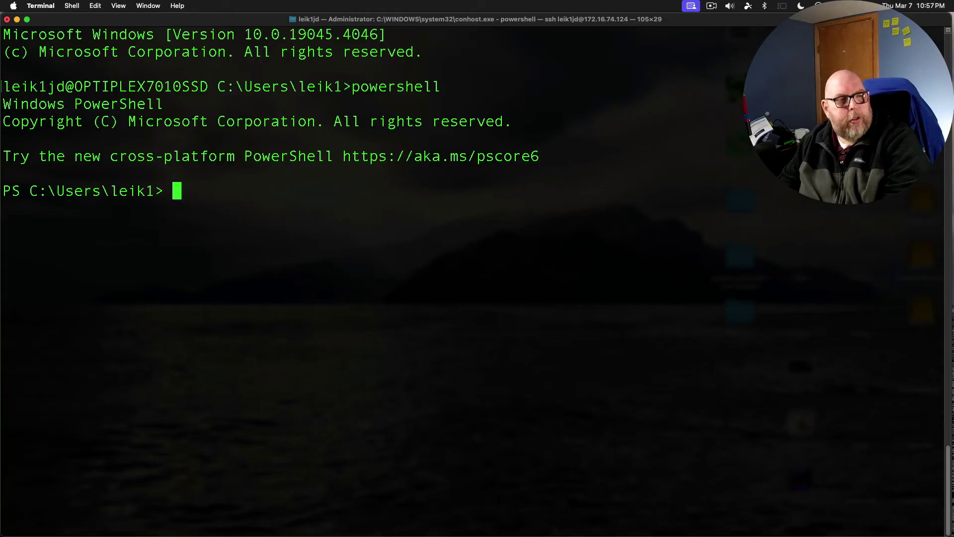
Exit PowerShell and cmd to close the SSH session, then clear the screen.
text(exit)
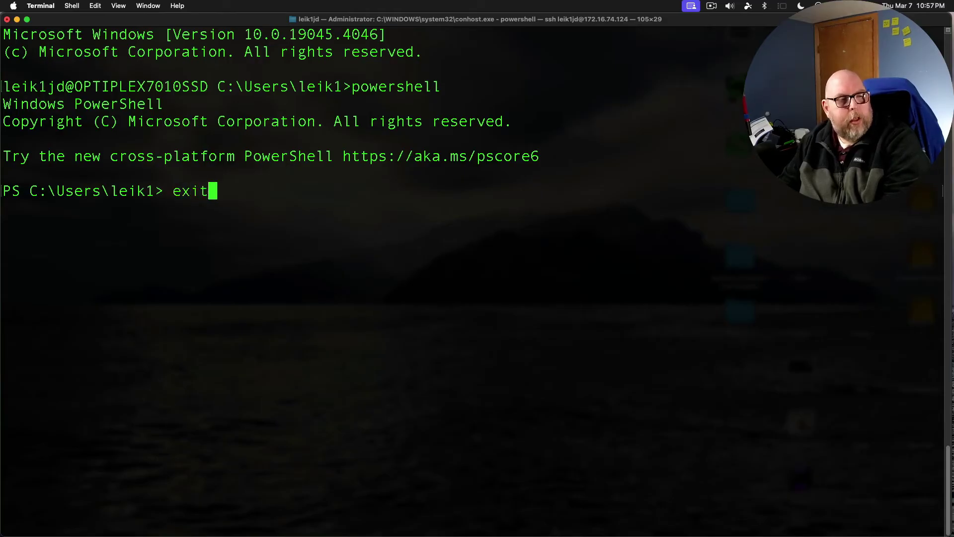
key(Return)
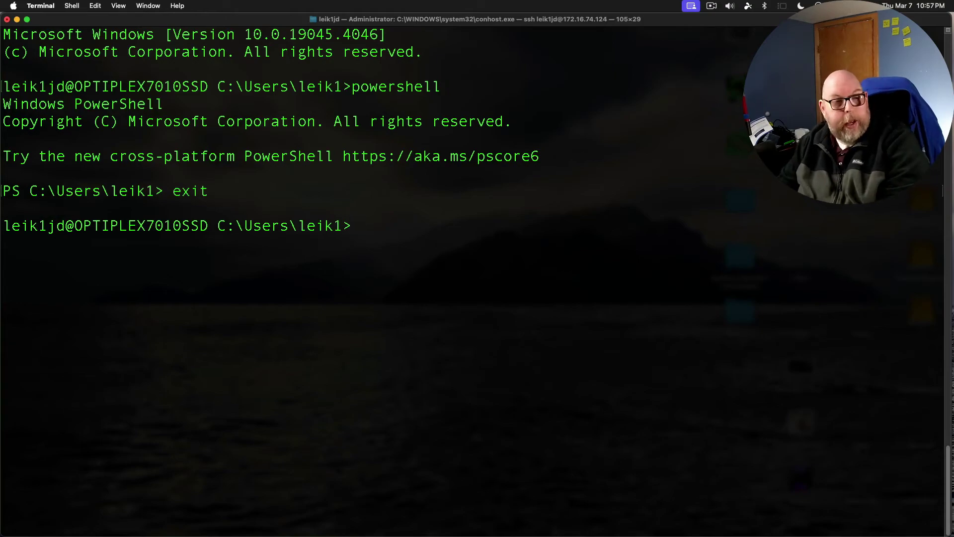
text(exit)
key(Return)
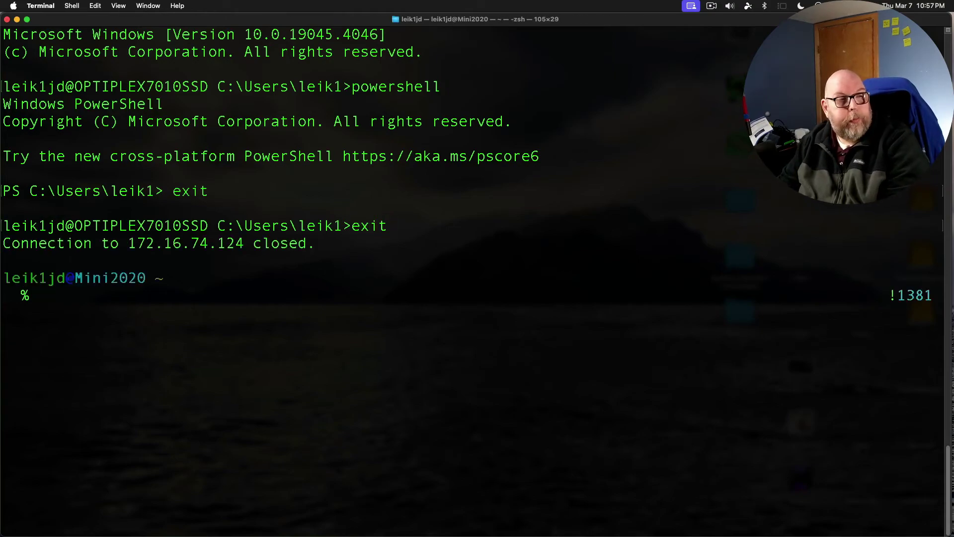
key(ctrl+l)
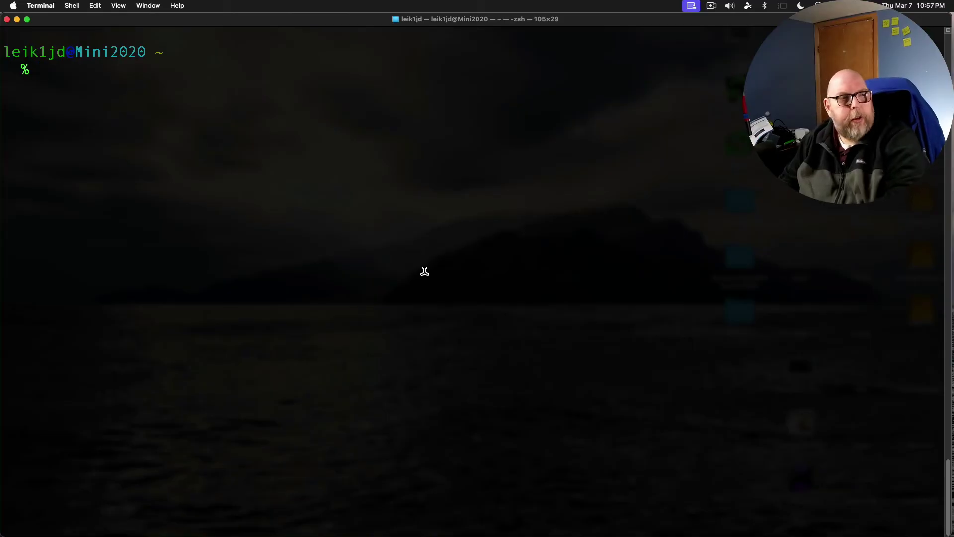
SSH into 172.16.74.227 as root and enter the root password.
text(ssh )
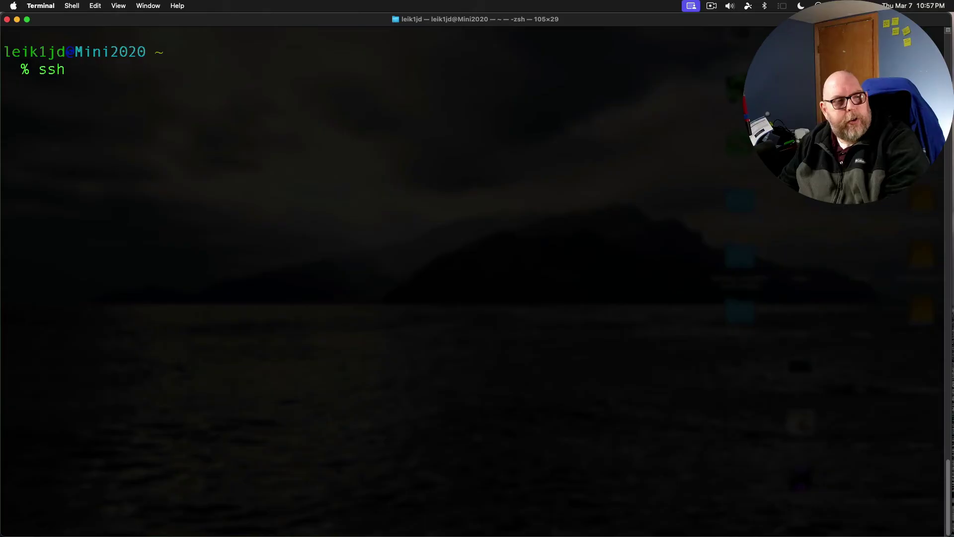
text(roo)
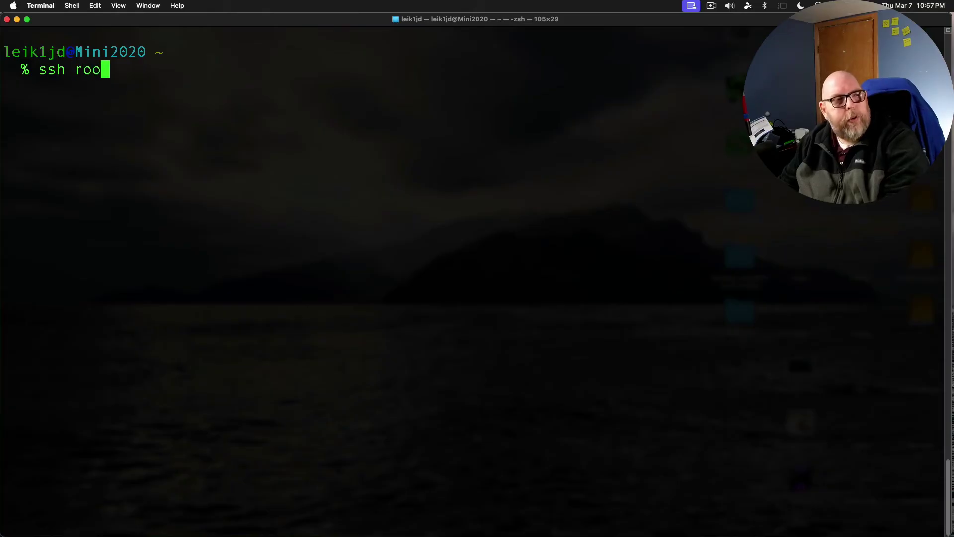
text(t@172.16.74.227)
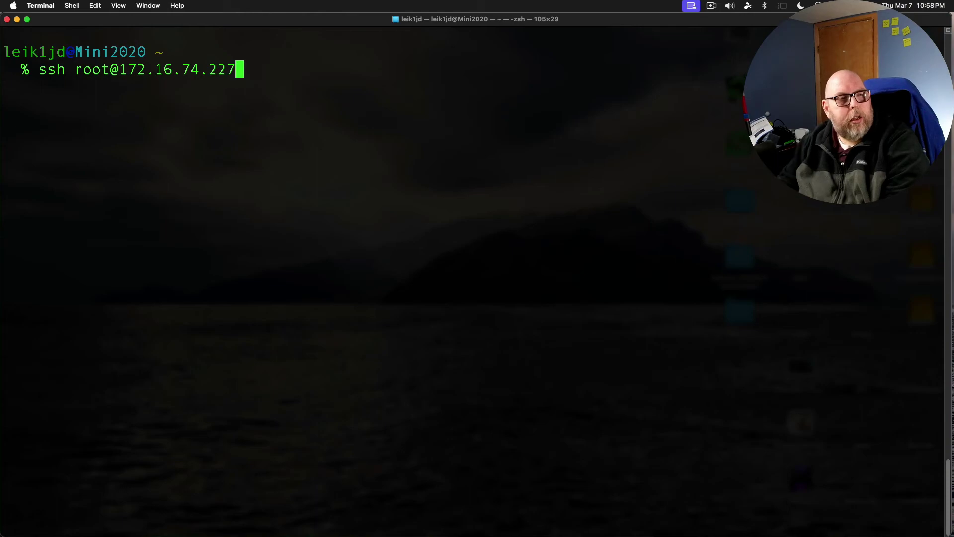
key(Return)
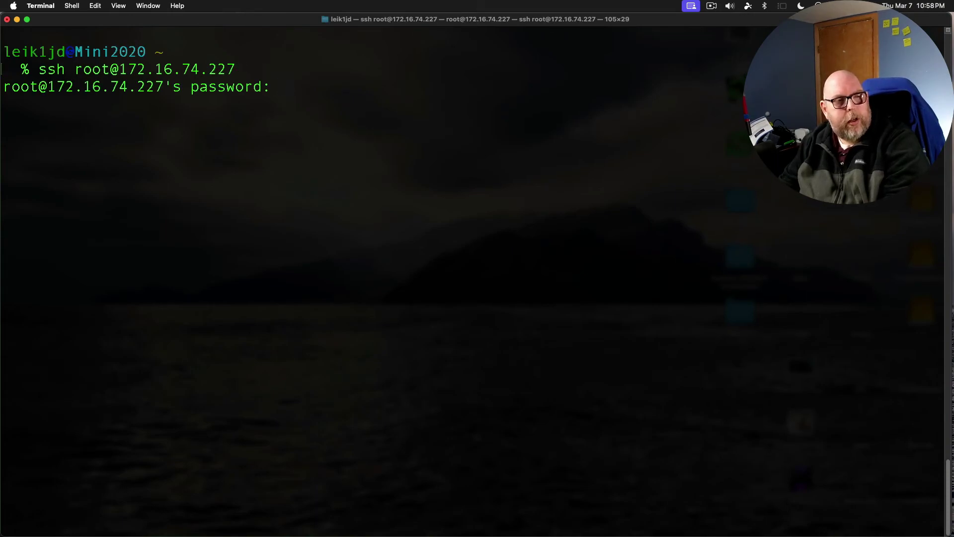
key(Return)
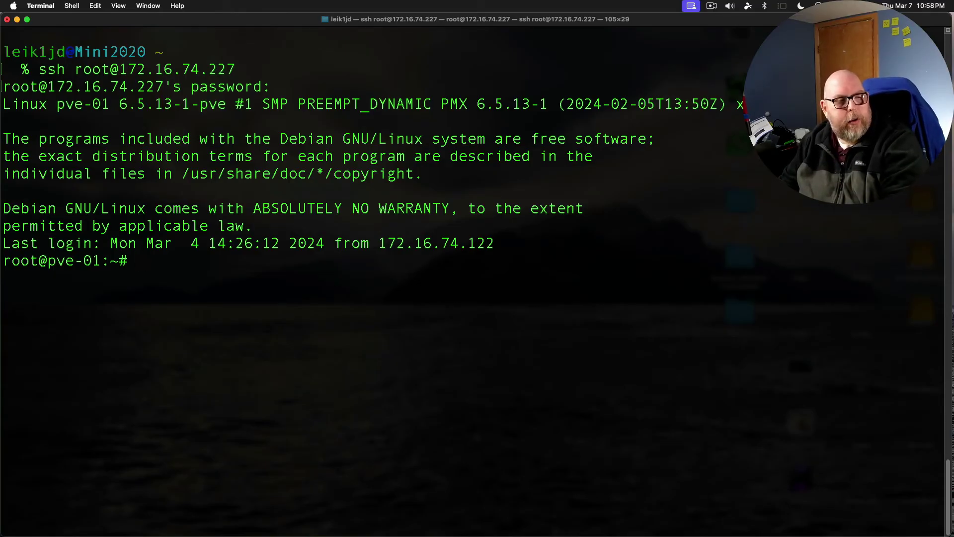
Run uname -a and qm list to show the kernel and the ten VMs.
text(uname -a)
key(Return)
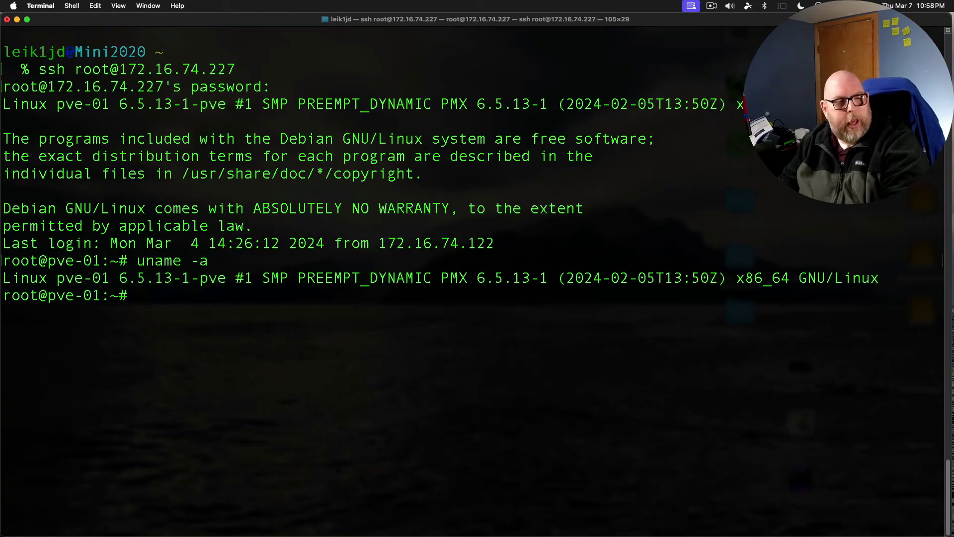
text(qm list)
key(Return)
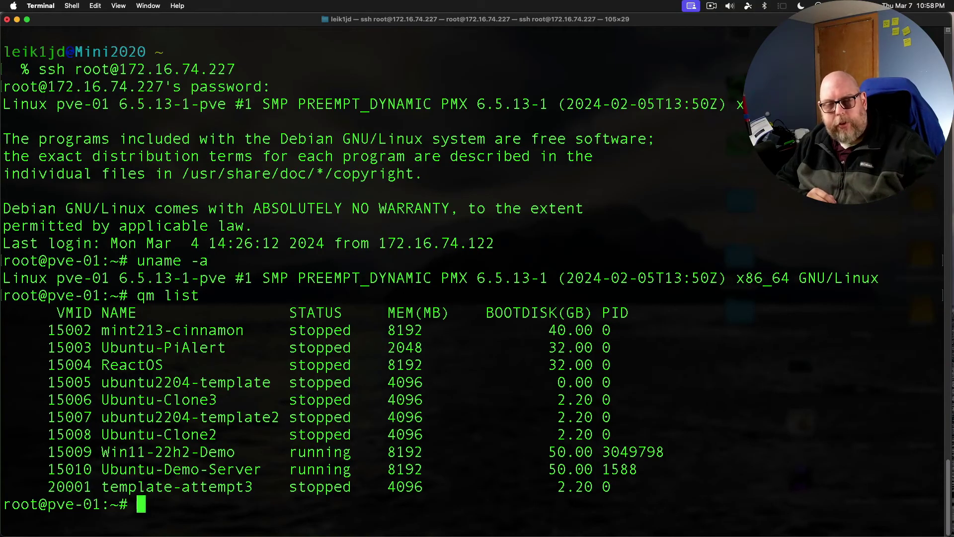
Log out of the Proxmox session and run ifconfig on the Mac.
key(ctrl+d)
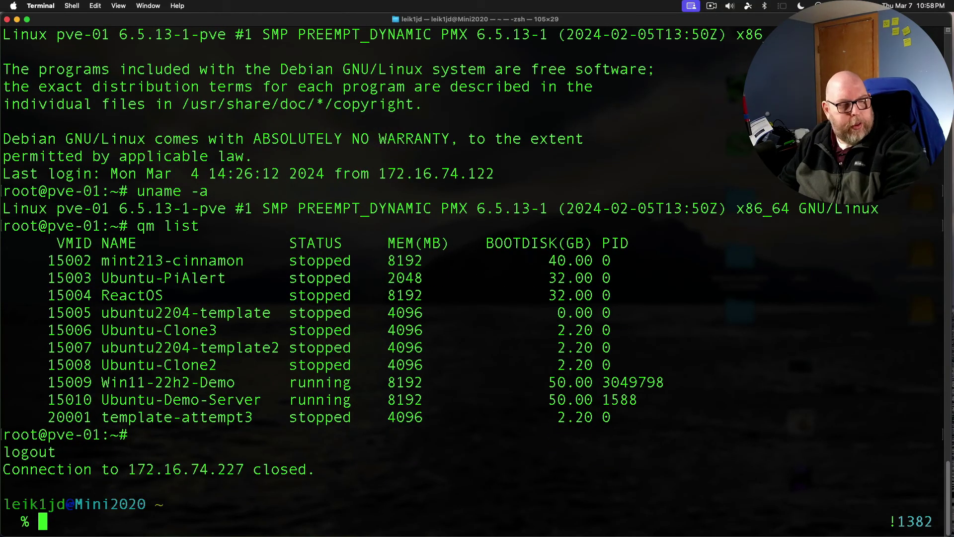
text(ifconfig)
key(Return)
Find the Mac's en0 address 172.16.74.100 in the ifconfig output and start SSH to it.
scroll(406, 268, up, 20)
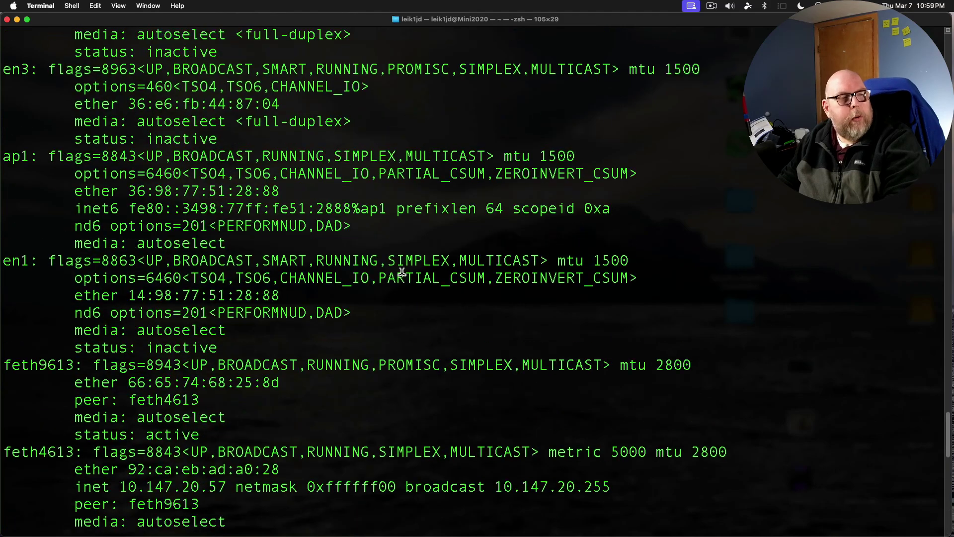
scroll(402, 272, down, 8)
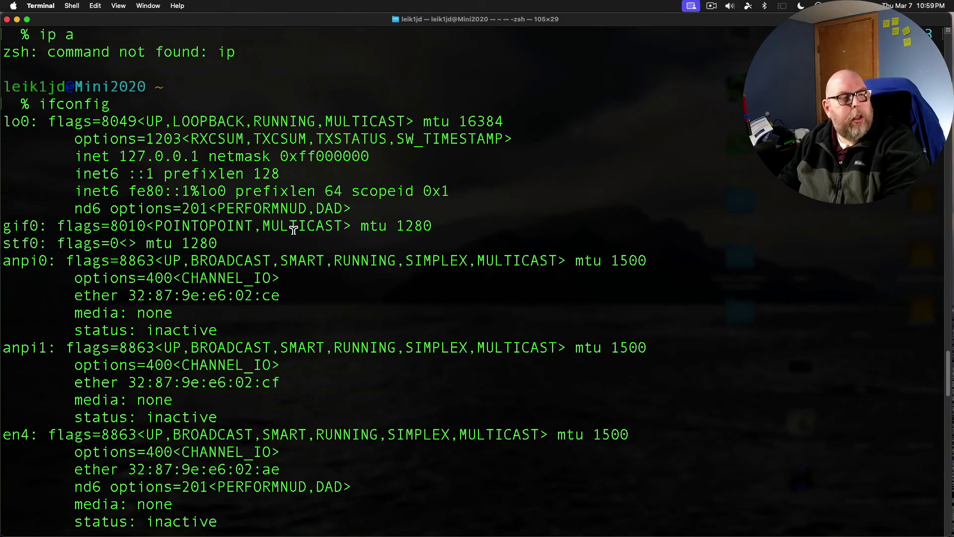
scroll(144, 228, down, 3)
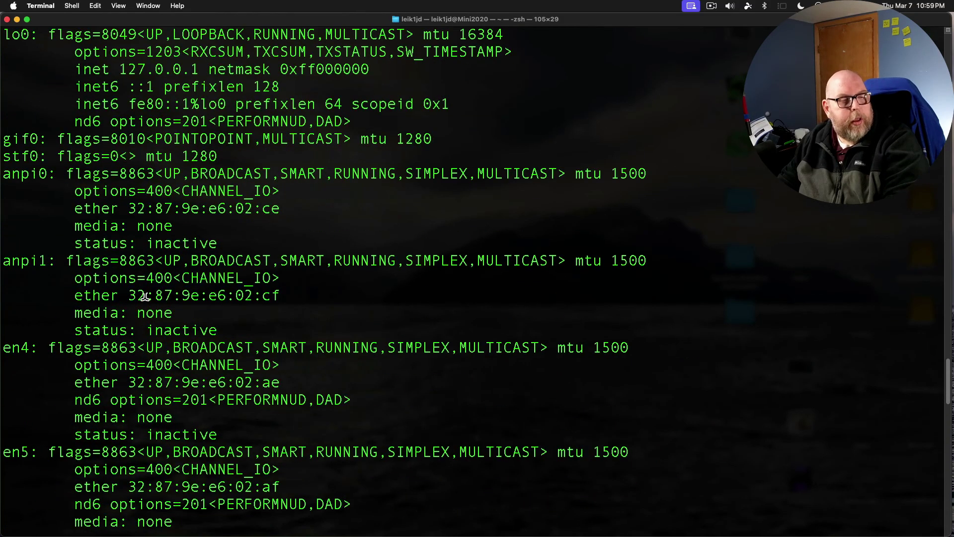
scroll(81, 356, down, 10)
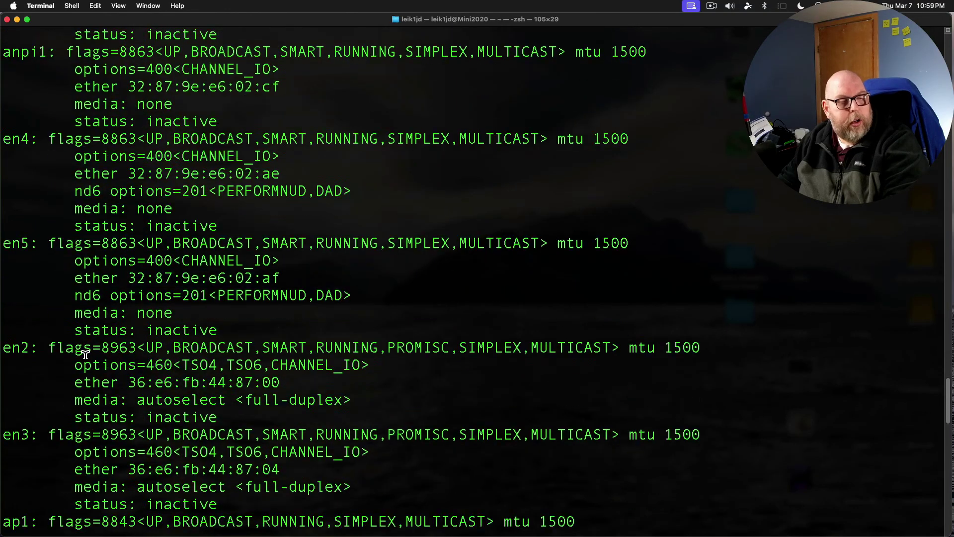
scroll(84, 354, down, 6)
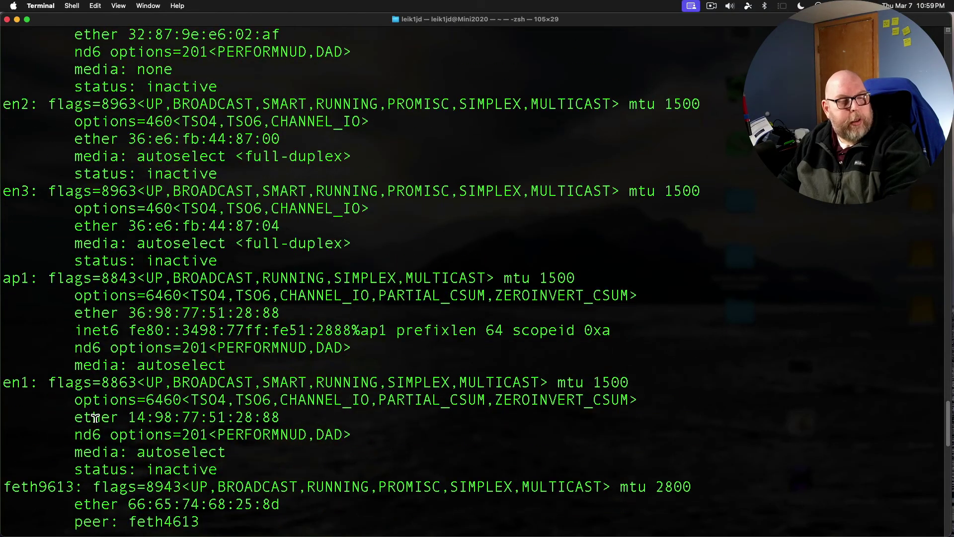
scroll(173, 469, down, 10)
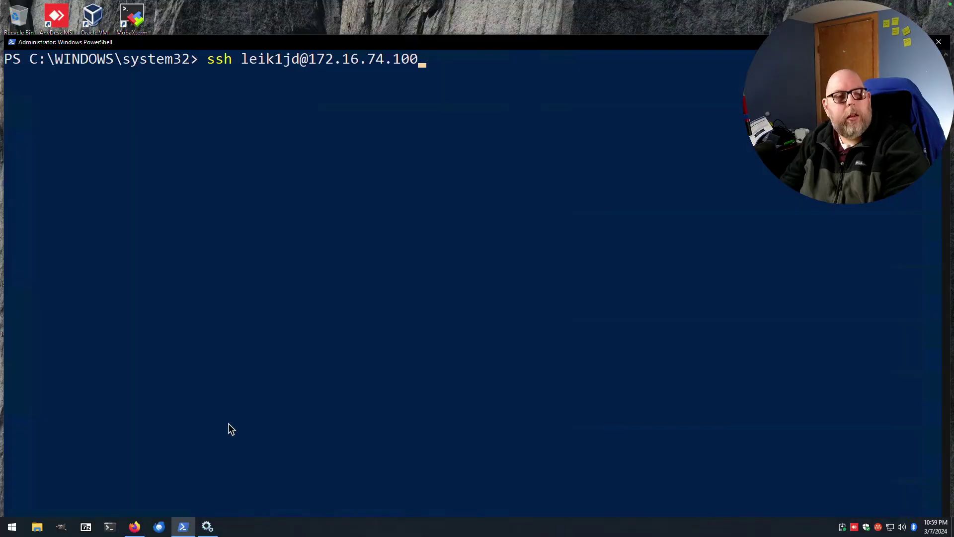
key(Return)
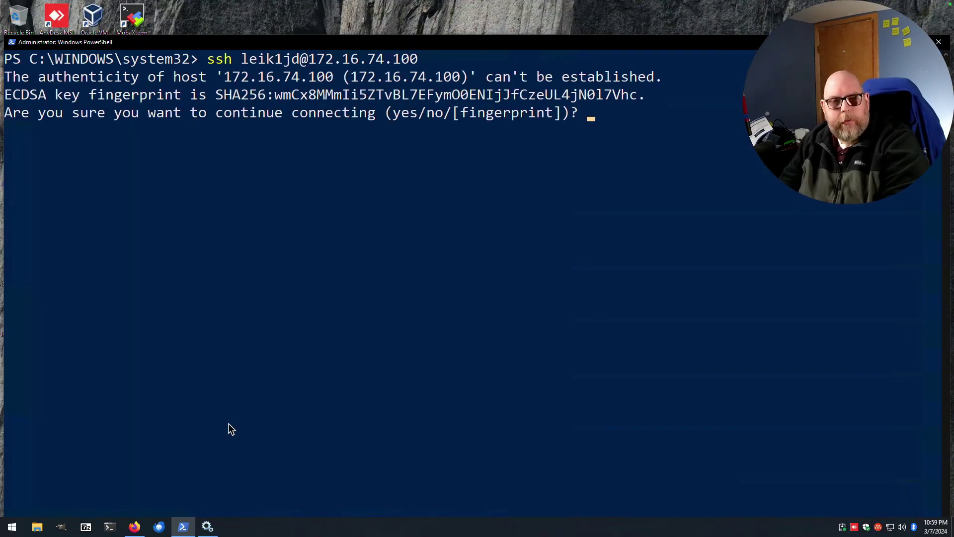
Accept the Mac's host key and run uname -a to show its kernel details.
text(yes)
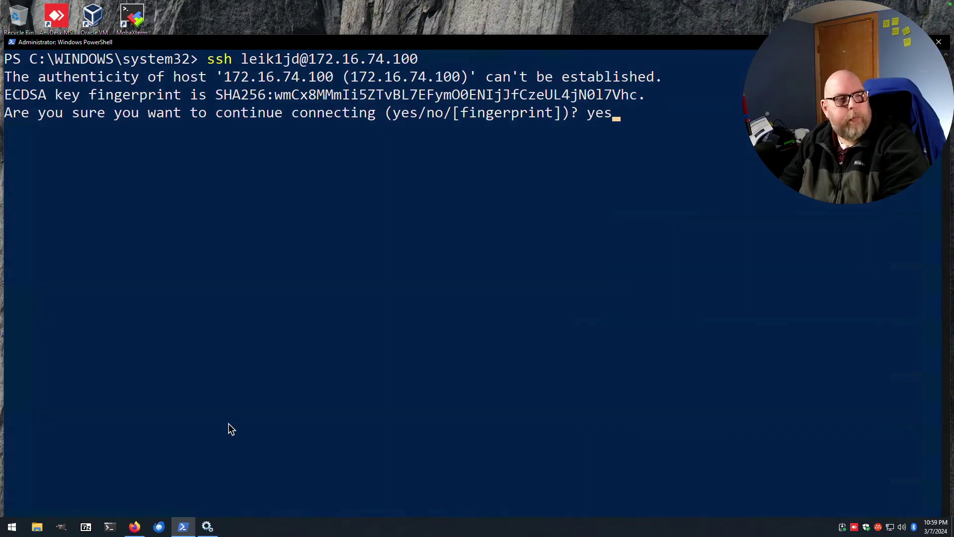
key(Return)
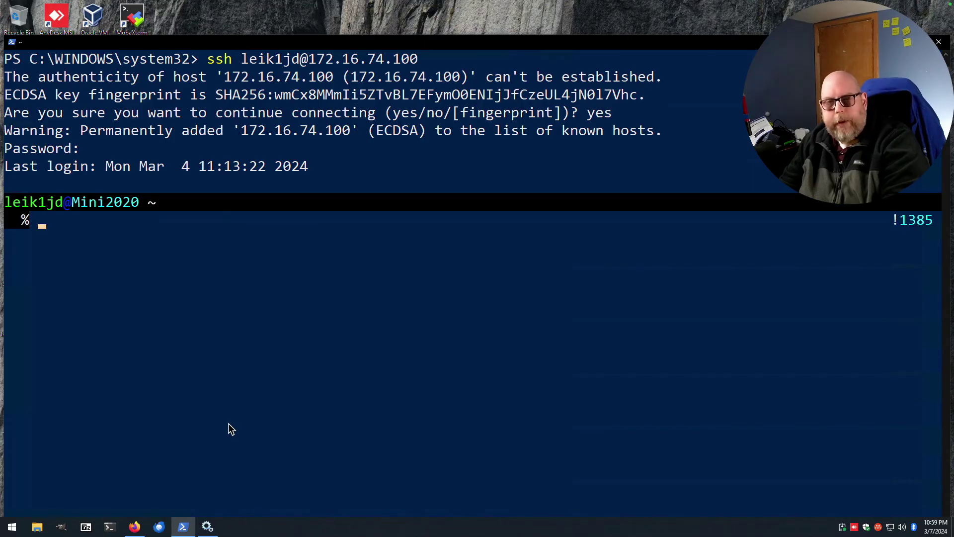
text(uname -a)
key(Return)
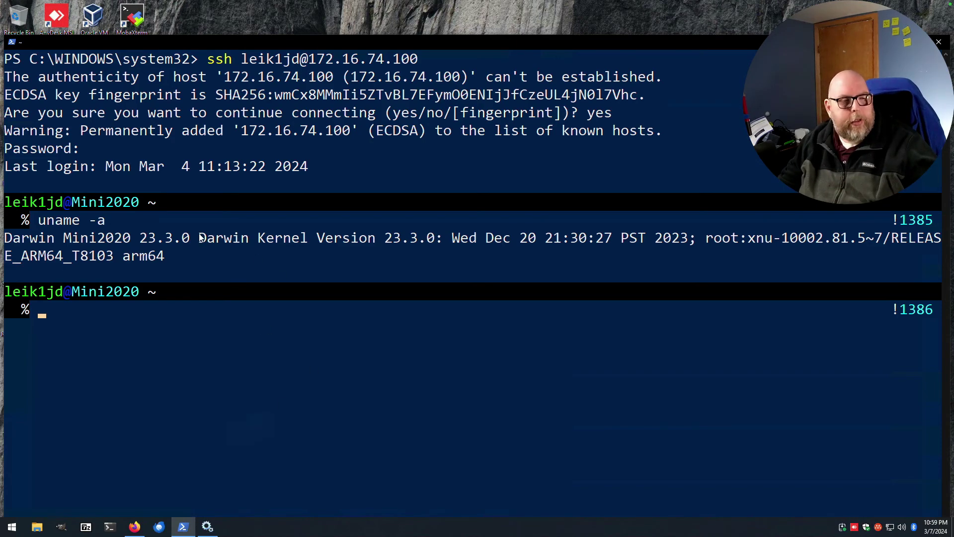
Highlight 'Darwin Kernel' and 'xnu' in the uname output, then clear the selection.
drag(196, 240, 310, 239)
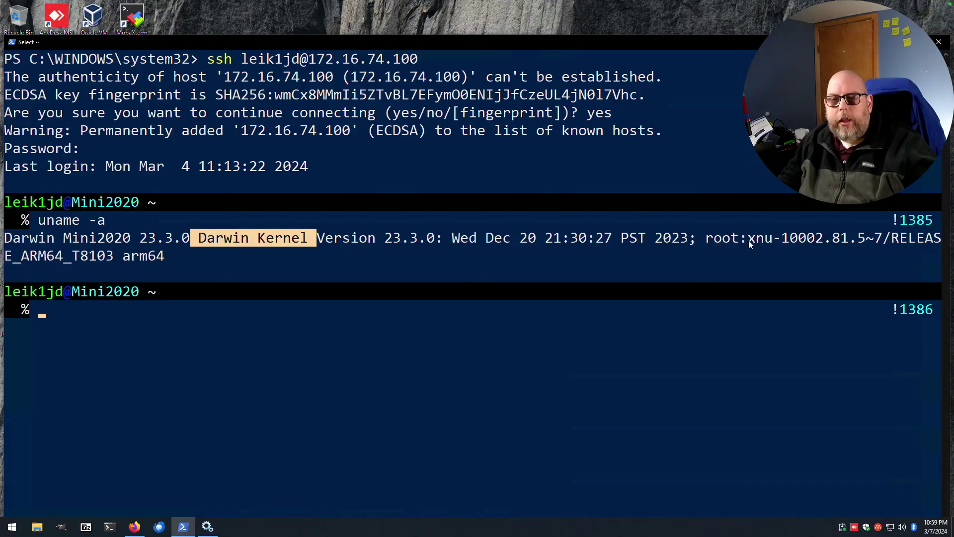
drag(748, 240, 771, 243)
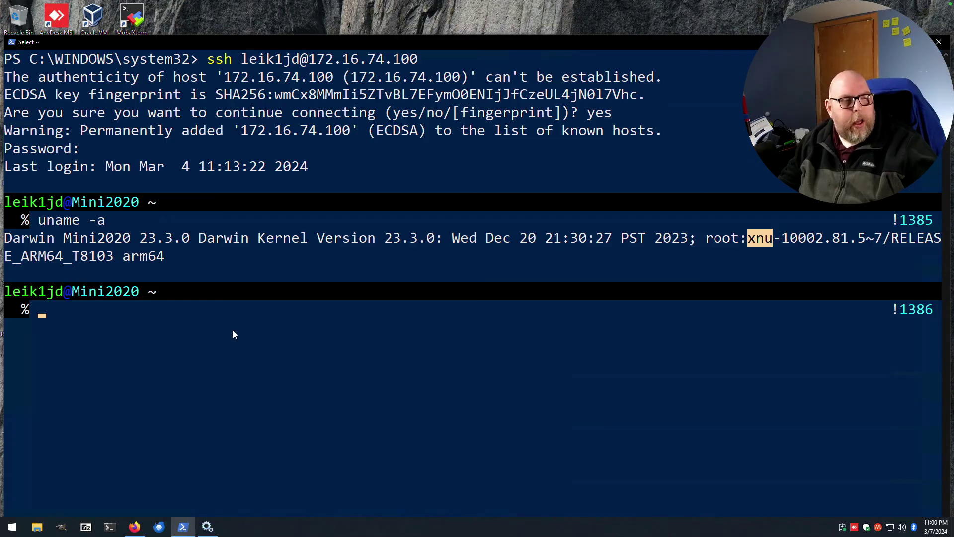
click(146, 324)
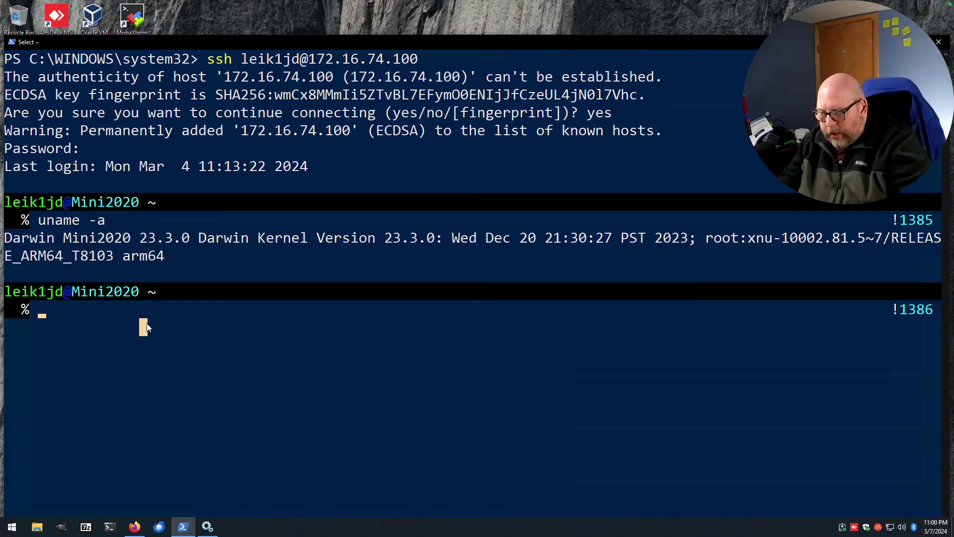